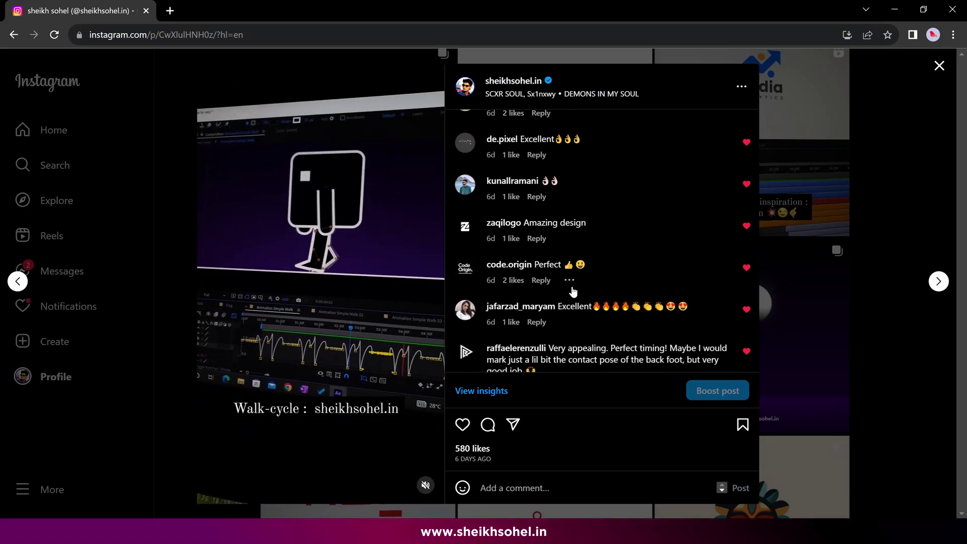
Look through the comments on the walk-cycle post on Instagram.
{"action": "scroll", "coordinate": [578, 318], "scroll_direction": "down", "scroll_amount": 1}
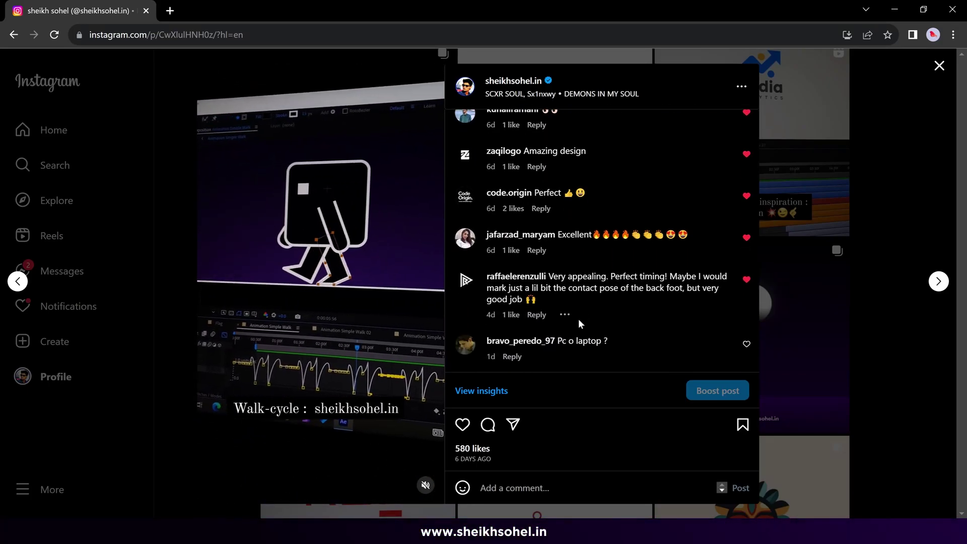
{"action": "scroll", "coordinate": [578, 319], "scroll_direction": "up", "scroll_amount": 3}
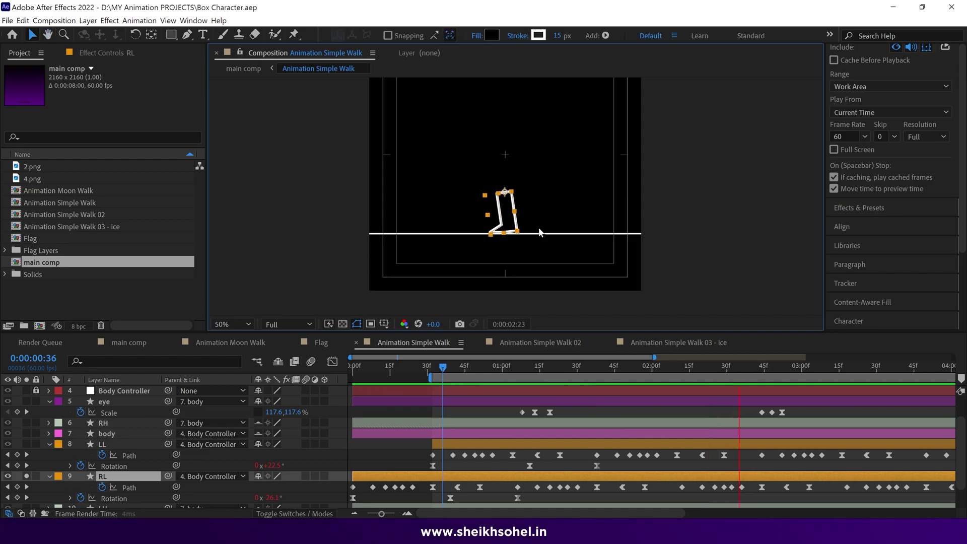
Play back the Animation Simple Walk composition in After Effects and inspect the RL leg's motion up close.
{"action": "key", "text": "space"}
{"action": "scroll", "coordinate": [540, 234], "scroll_direction": "up", "scroll_amount": 1}
{"action": "left_click_drag", "start_coordinate": [539, 238], "coordinate": [542, 196]}
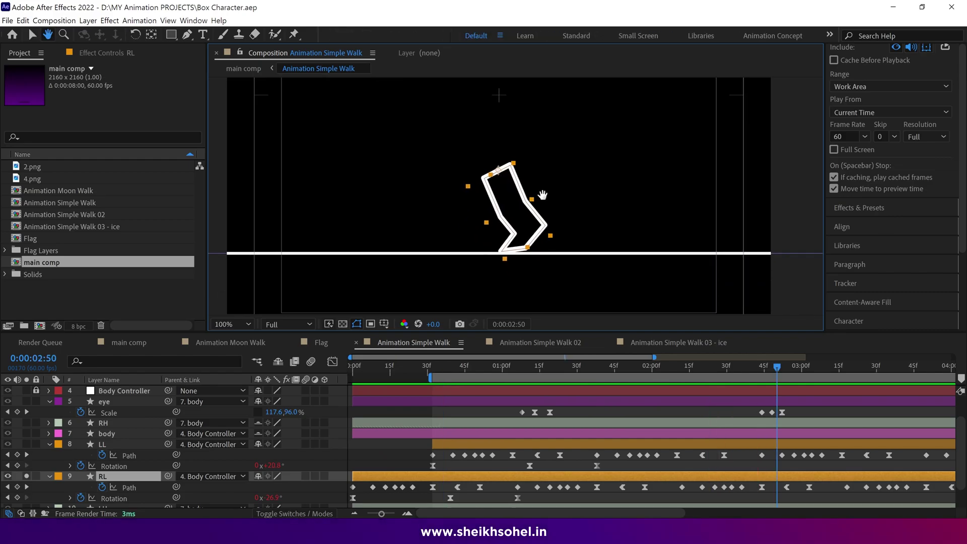
{"action": "key", "text": "space"}
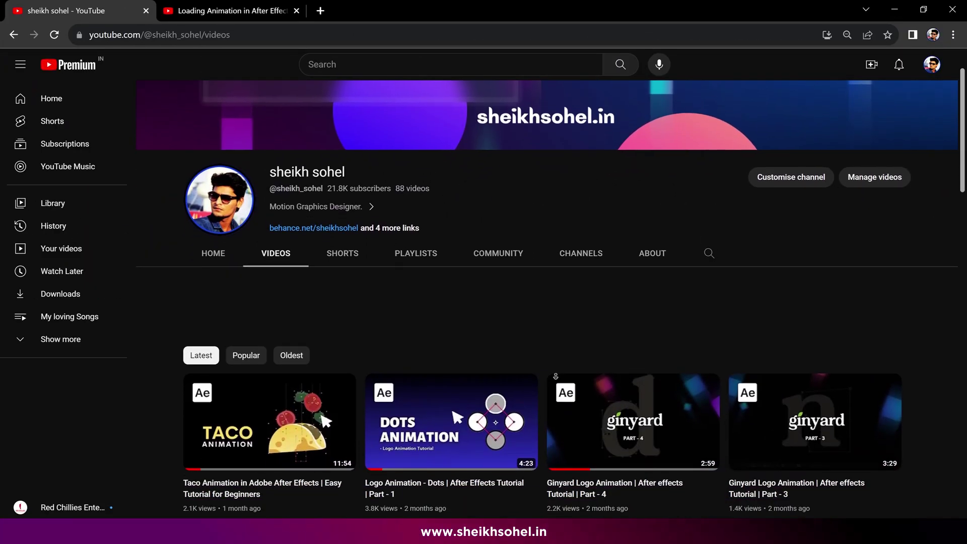
Browse the channel's video list on YouTube for the walk cycle tutorial.
{"action": "scroll", "coordinate": [550, 302], "scroll_direction": "down", "scroll_amount": 5}
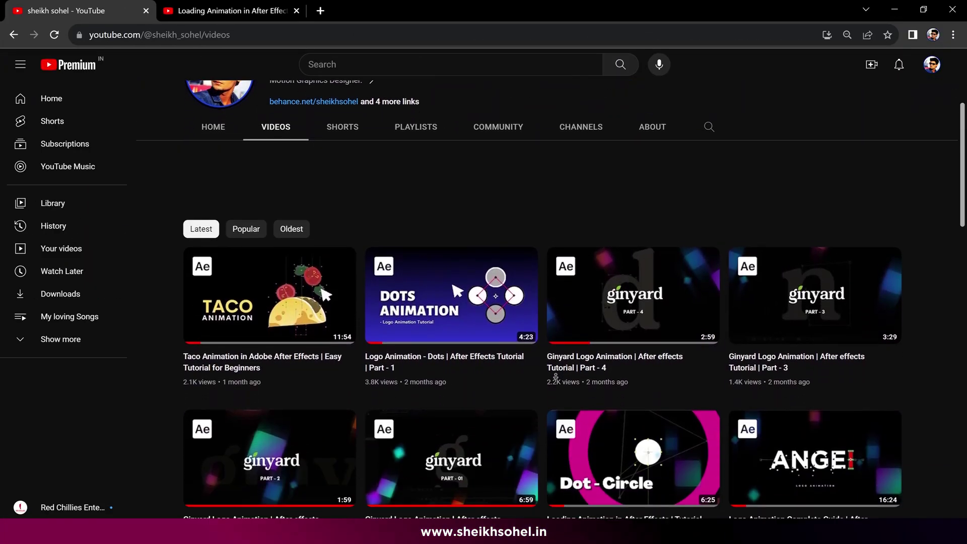
{"action": "scroll", "coordinate": [556, 375], "scroll_direction": "down", "scroll_amount": 10}
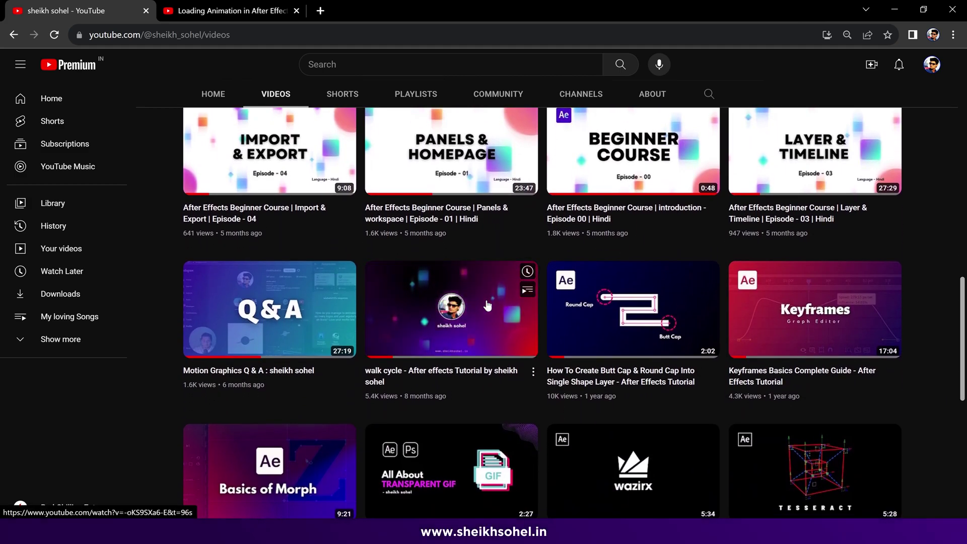
{"action": "scroll", "coordinate": [487, 306], "scroll_direction": "up", "scroll_amount": 1}
{"action": "scroll", "coordinate": [426, 368], "scroll_direction": "down", "scroll_amount": 1}
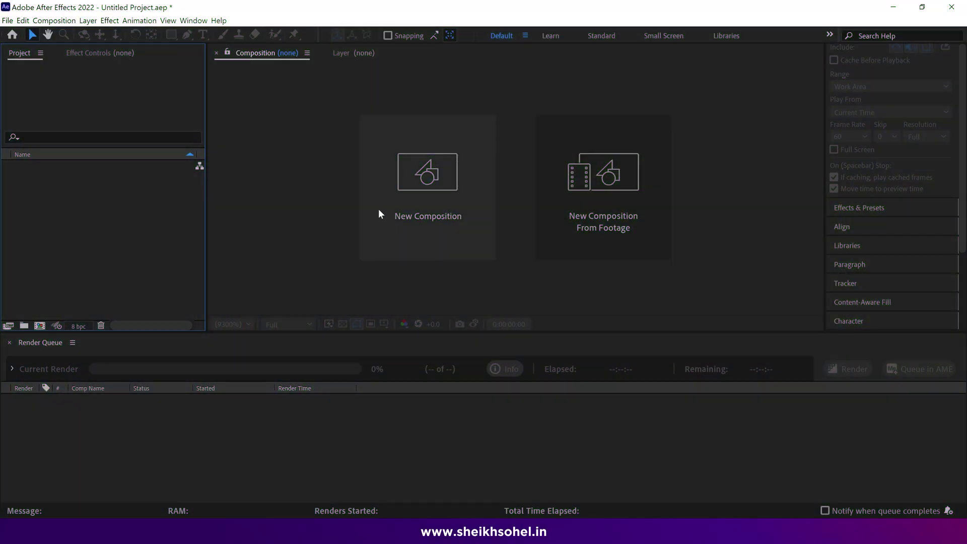
In After Effects, create a 1080 x 1080 px composition named MC at 60 fps with a 6-second duration.
{"action": "left_click", "coordinate": [379, 208]}
{"action": "type", "text": "MC"}
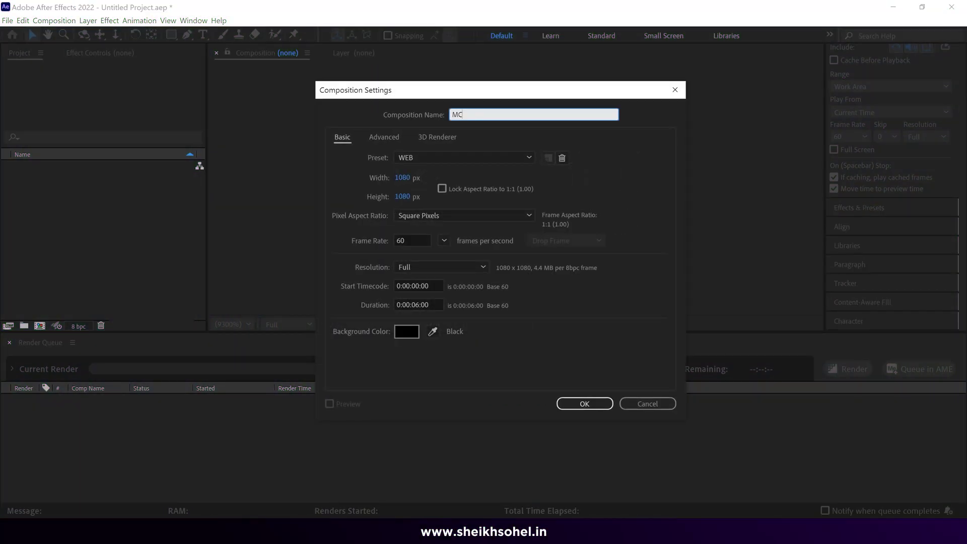
{"action": "left_click", "coordinate": [583, 404]}
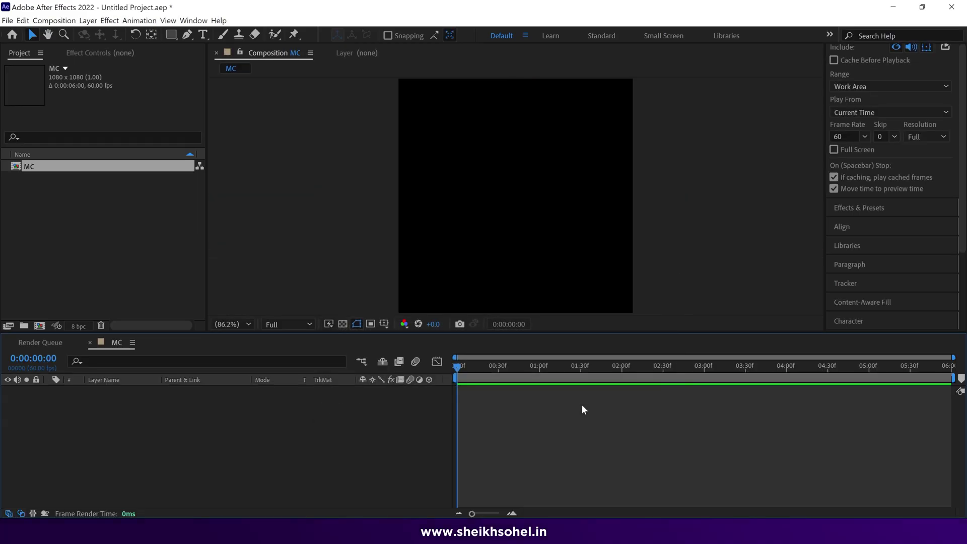
Turn on the colour-independent title/action safe overlay and the rulers for the MC composition.
{"action": "left_click", "coordinate": [404, 323]}
{"action": "left_click", "coordinate": [406, 336]}
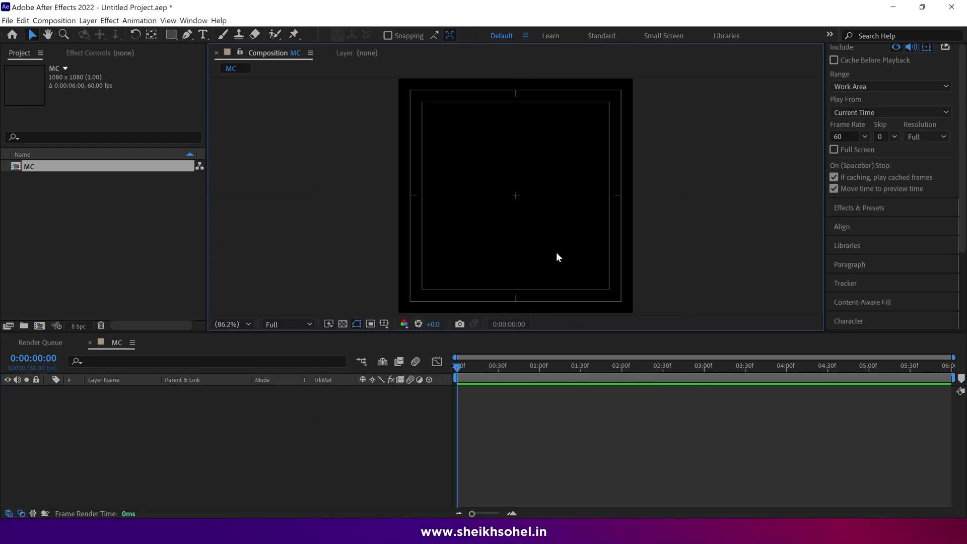
{"action": "key", "text": "ctrl+r"}
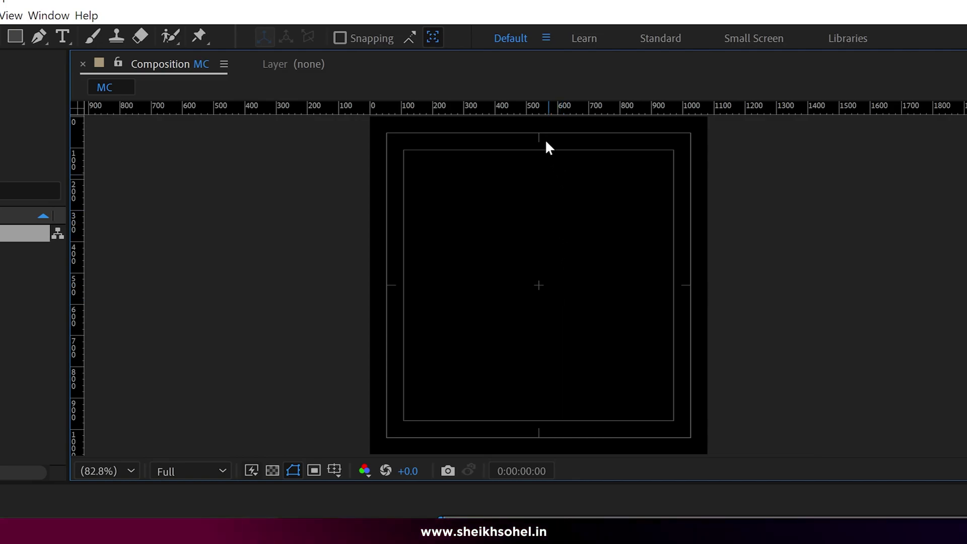
Place a horizontal guide exactly through the centre of the composition at 540 px.
{"action": "left_click_drag", "start_coordinate": [535, 107], "coordinate": [553, 201]}
{"action": "scroll", "coordinate": [576, 296], "scroll_direction": "up", "scroll_amount": 5}
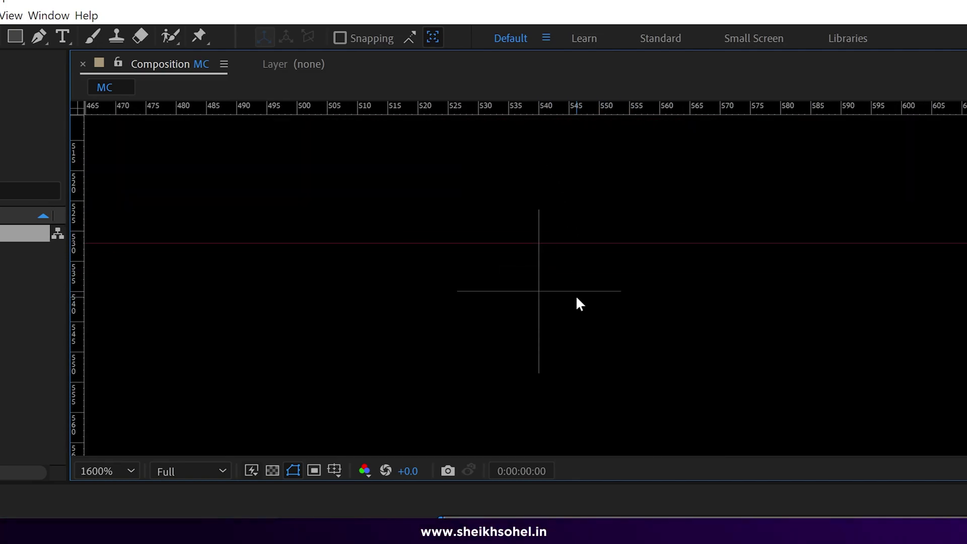
{"action": "left_click_drag", "start_coordinate": [557, 242], "coordinate": [557, 299]}
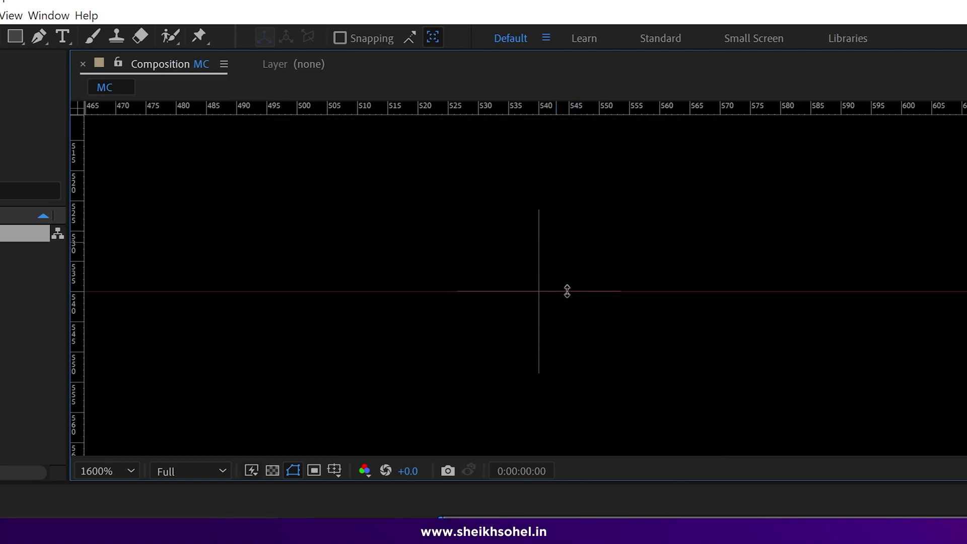
Add horizontal guides at about 797 and 845 px and vertical guides at about 497 and 587 px, and hide the rulers.
{"action": "key", "text": "slash"}
{"action": "left_click_drag", "start_coordinate": [537, 108], "coordinate": [555, 402]}
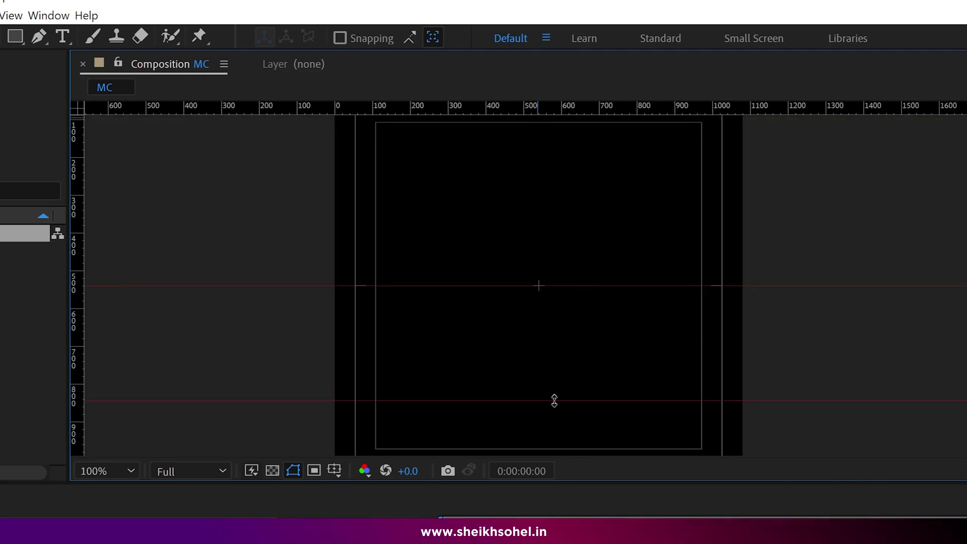
{"action": "left_click_drag", "start_coordinate": [542, 107], "coordinate": [539, 383]}
{"action": "left_click_drag", "start_coordinate": [76, 356], "coordinate": [557, 358]}
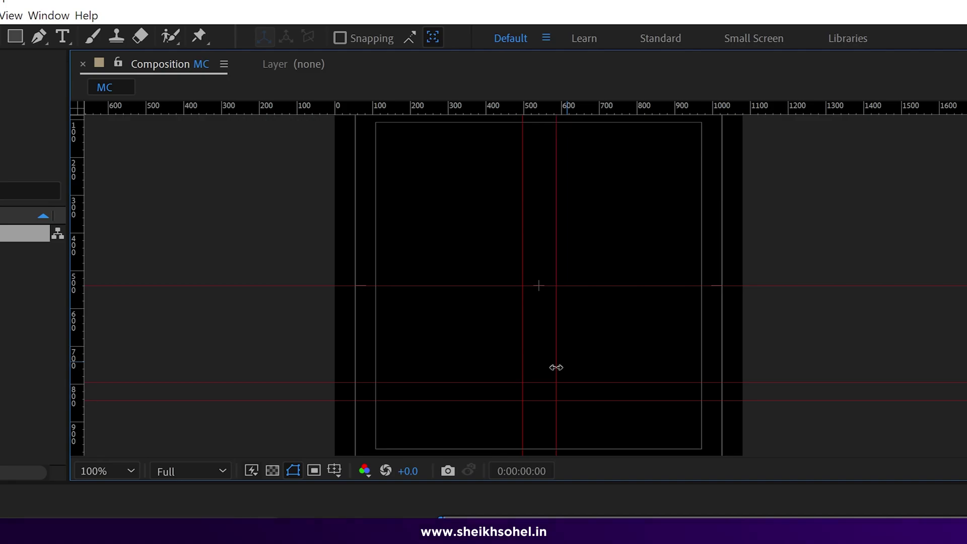
{"action": "key", "text": "ctrl+r"}
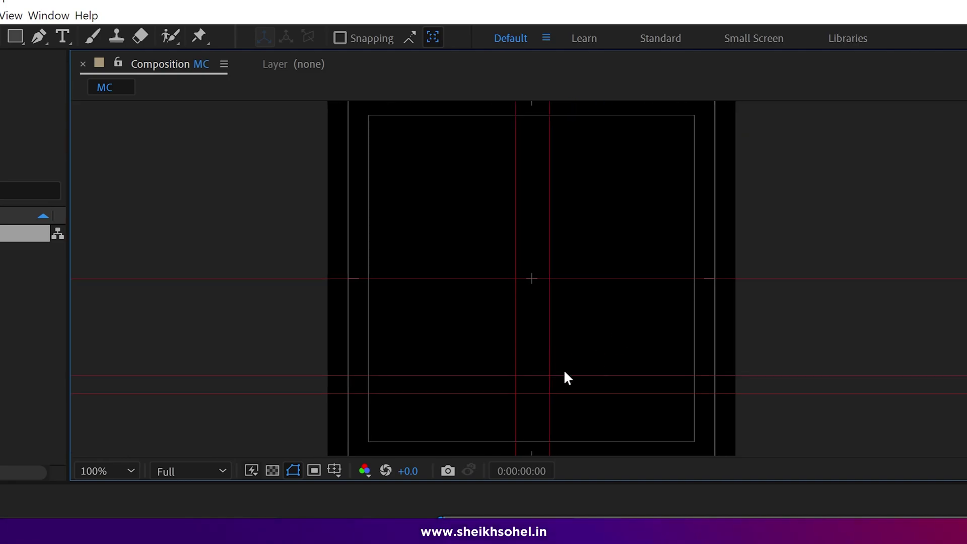
Start a Pen path along the leg's top edge, placing vertices where the centre guide meets the two vertical guides.
{"action": "key", "text": "g"}
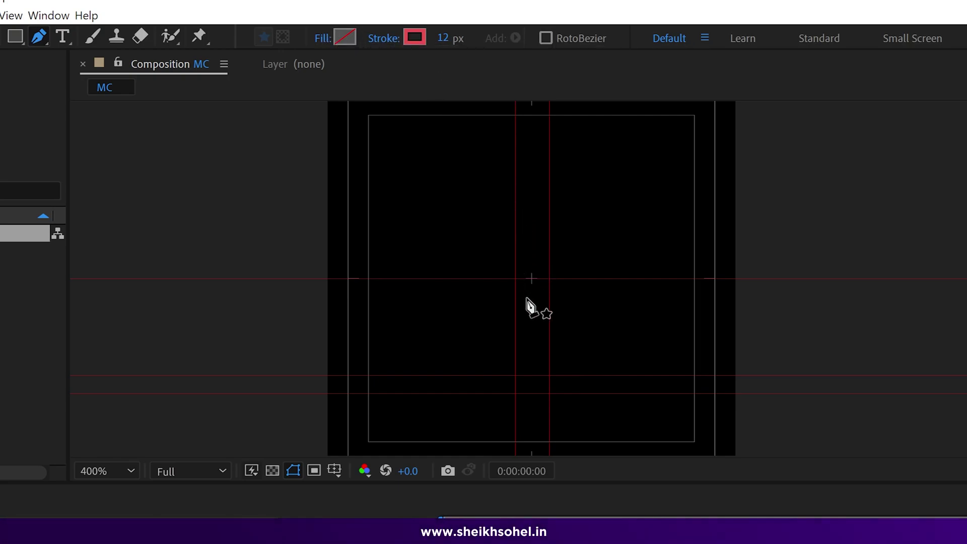
{"action": "key", "text": "period"}
{"action": "key", "text": "period"}
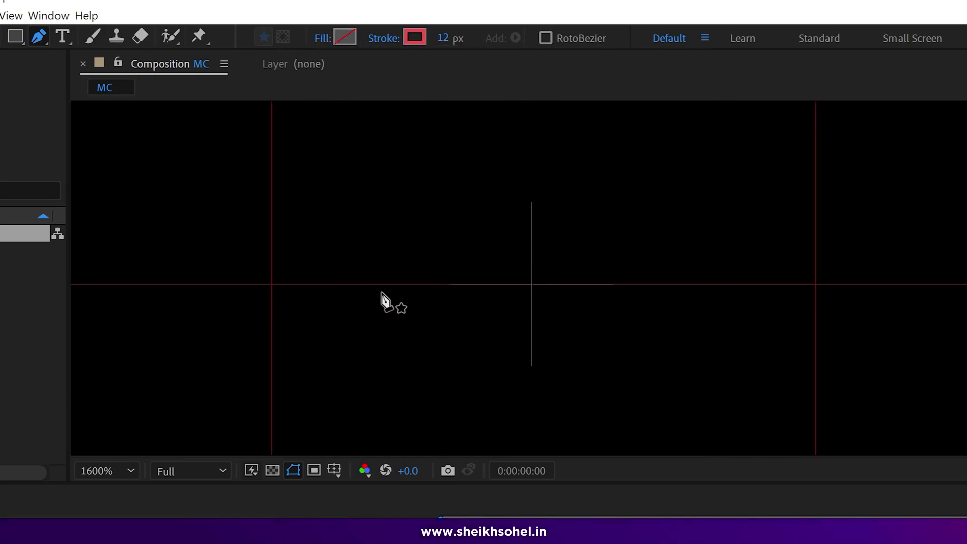
{"action": "left_click", "coordinate": [272, 285]}
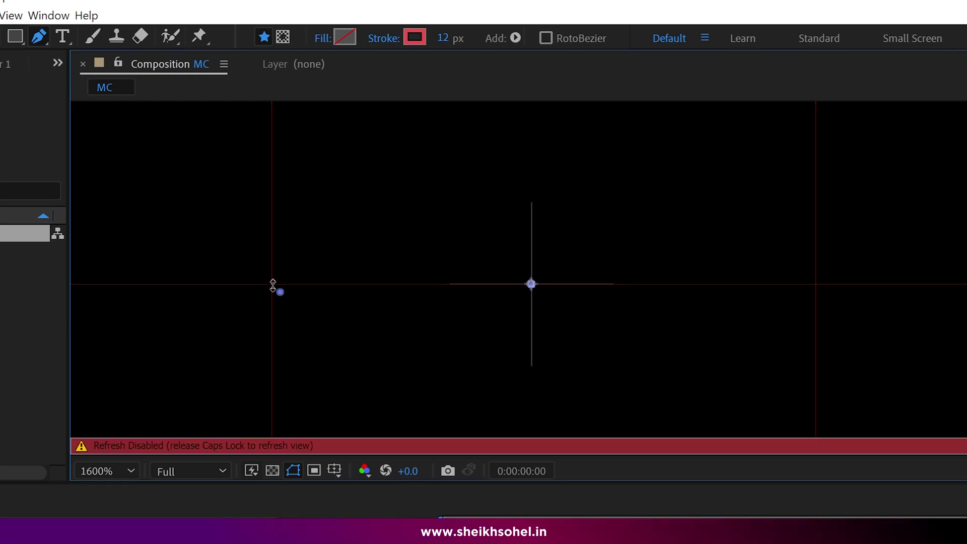
{"action": "left_click", "coordinate": [816, 285]}
Extend the path straight down along the right vertical guide to the lowest horizontal guide.
{"action": "key", "text": "comma"}
{"action": "key", "text": "comma"}
{"action": "key", "text": "comma"}
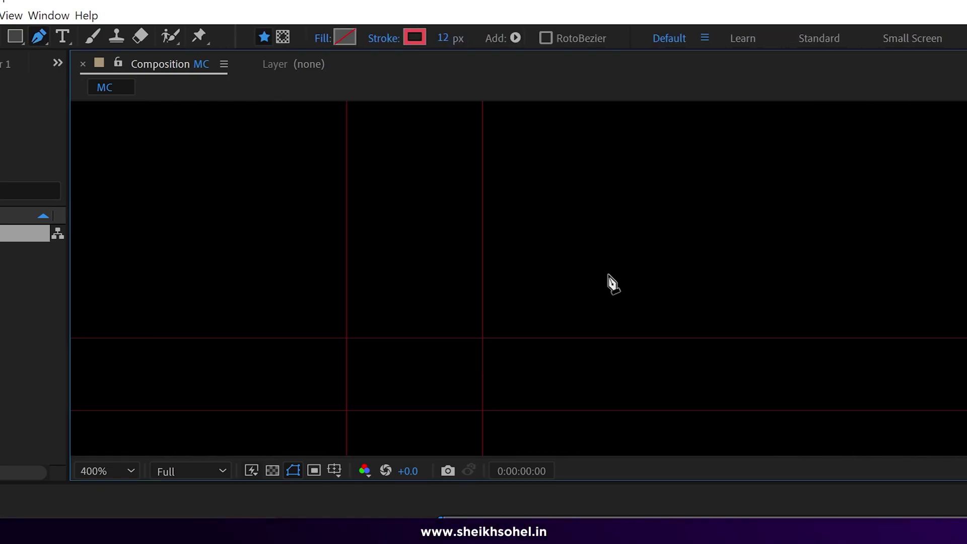
{"action": "left_click_drag", "start_coordinate": [608, 281], "coordinate": [603, 145]}
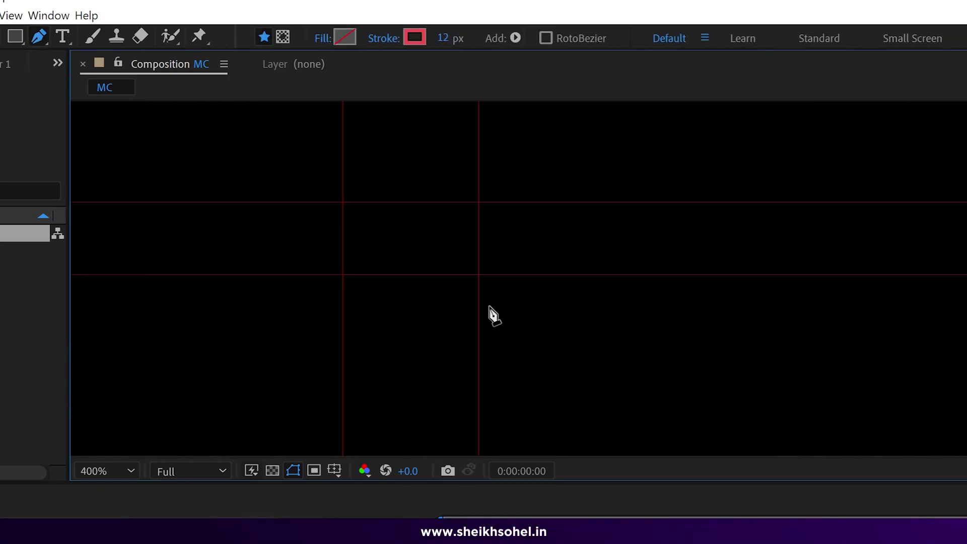
{"action": "key", "text": "grave"}
{"action": "key", "text": "comma"}
{"action": "key", "text": "comma"}
{"action": "left_click_drag", "start_coordinate": [469, 406], "coordinate": [510, 418]}
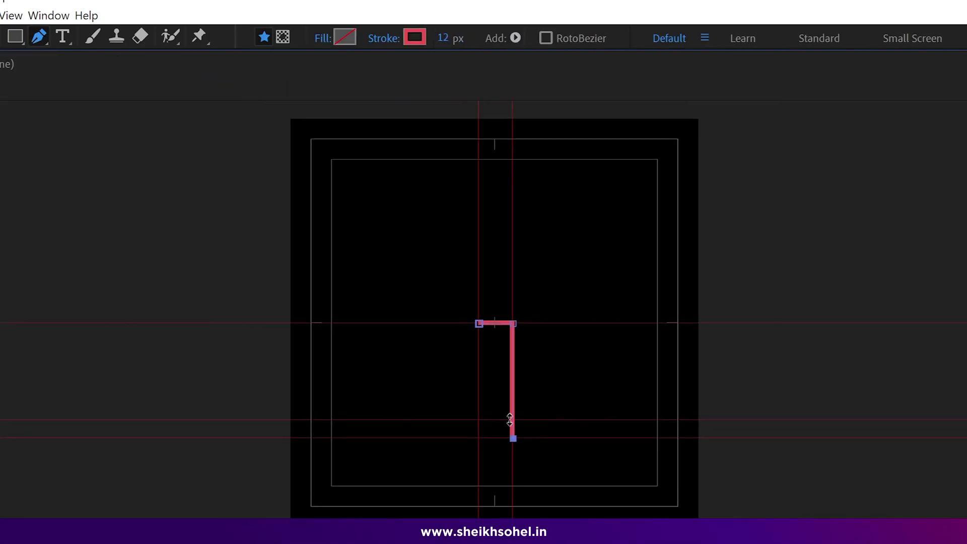
Add the toe point at about 440 px and the ankle vertex at the guide intersection, and close the leg path.
{"action": "key", "text": "period"}
{"action": "left_click_drag", "start_coordinate": [479, 450], "coordinate": [462, 504]}
{"action": "left_click", "coordinate": [414, 502]}
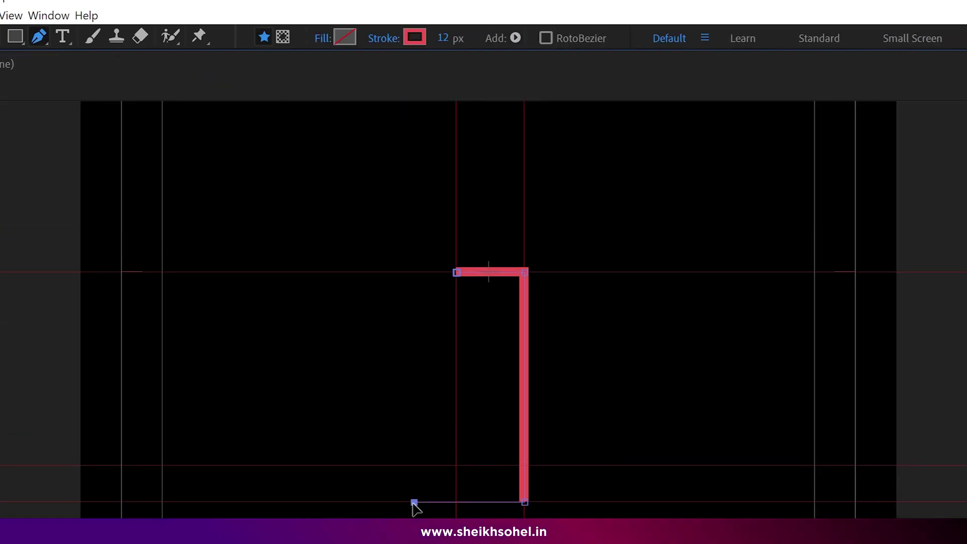
{"action": "left_click", "coordinate": [457, 466]}
{"action": "left_click", "coordinate": [468, 274]}
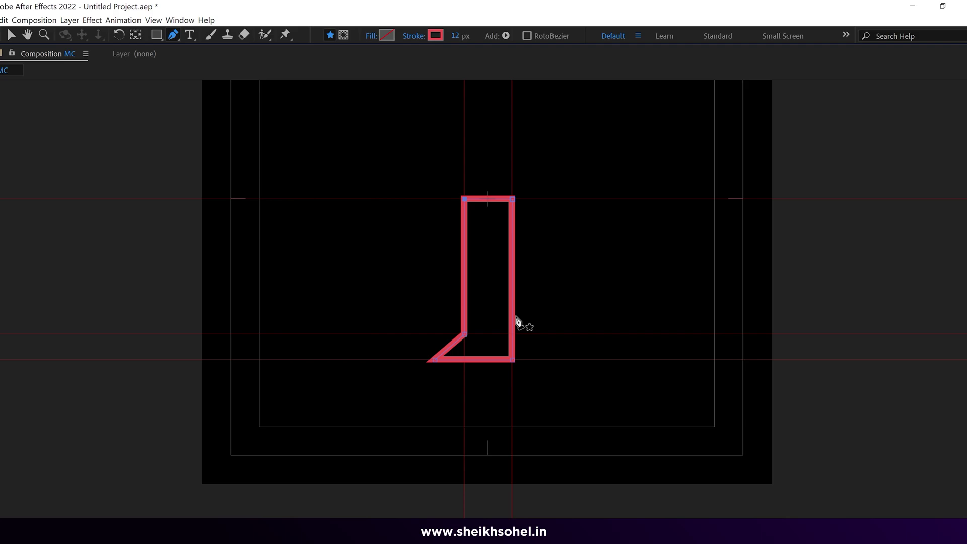
Show the rulers and add a horizontal guide across the middle of the leg at about 680 px.
{"action": "key", "text": "period"}
{"action": "key", "text": "period"}
{"action": "key", "text": "ctrl+r"}
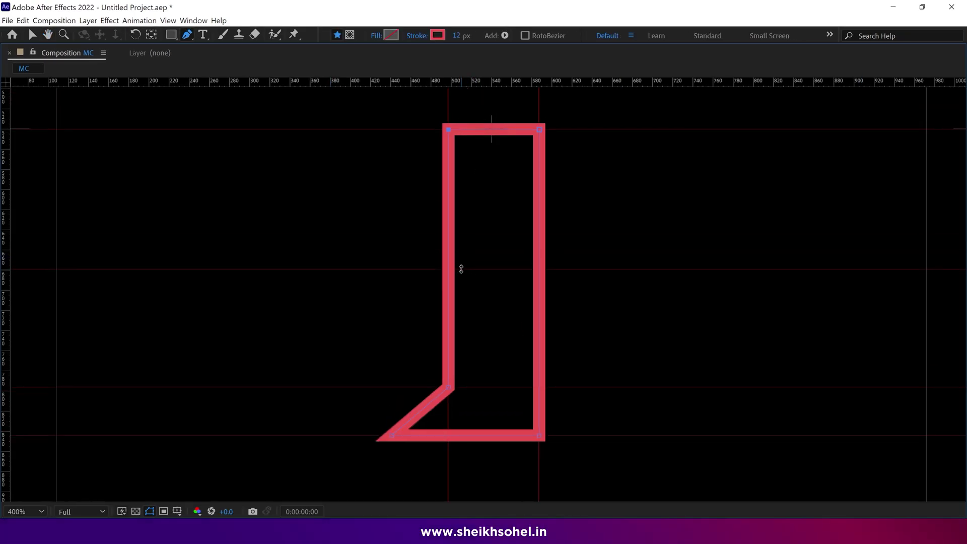
{"action": "key", "text": "period"}
{"action": "key", "text": "comma"}
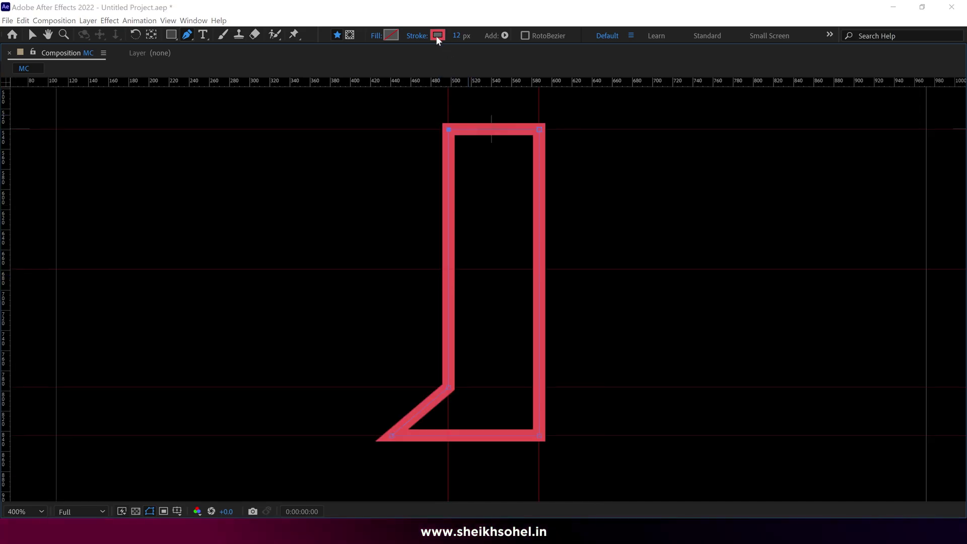
Set the leg shape's stroke colour to white.
{"action": "left_click", "coordinate": [438, 35]}
{"action": "left_click_drag", "start_coordinate": [112, 136], "coordinate": [86, 123]}
{"action": "left_click", "coordinate": [363, 123]}
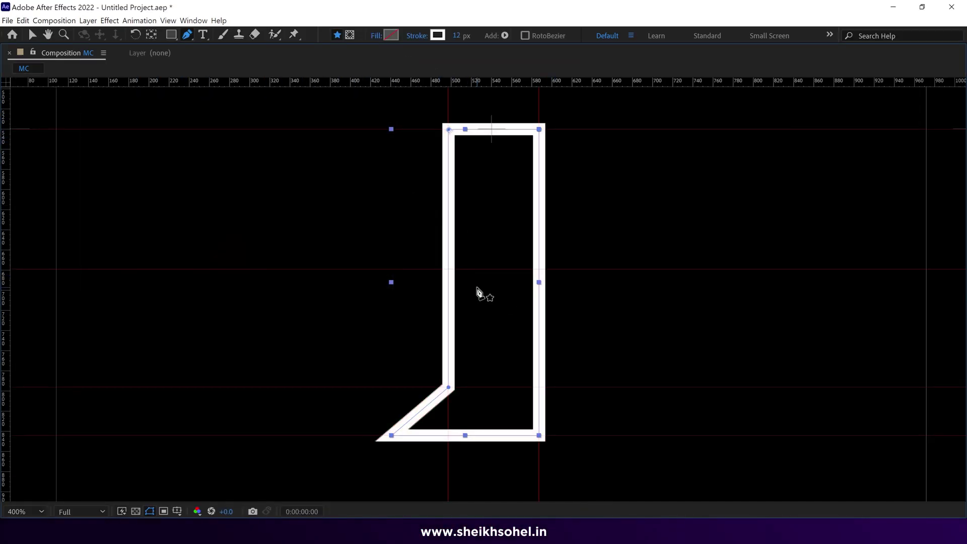
Add knee vertices on both long sides of the leg where the middle guide crosses the path.
{"action": "key", "text": "period"}
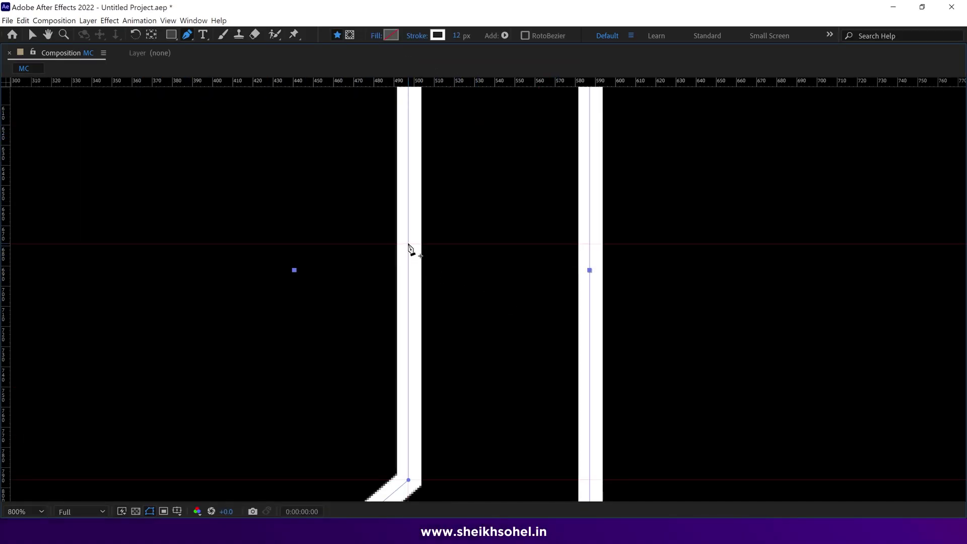
{"action": "left_click", "coordinate": [590, 245]}
{"action": "key", "text": "comma"}
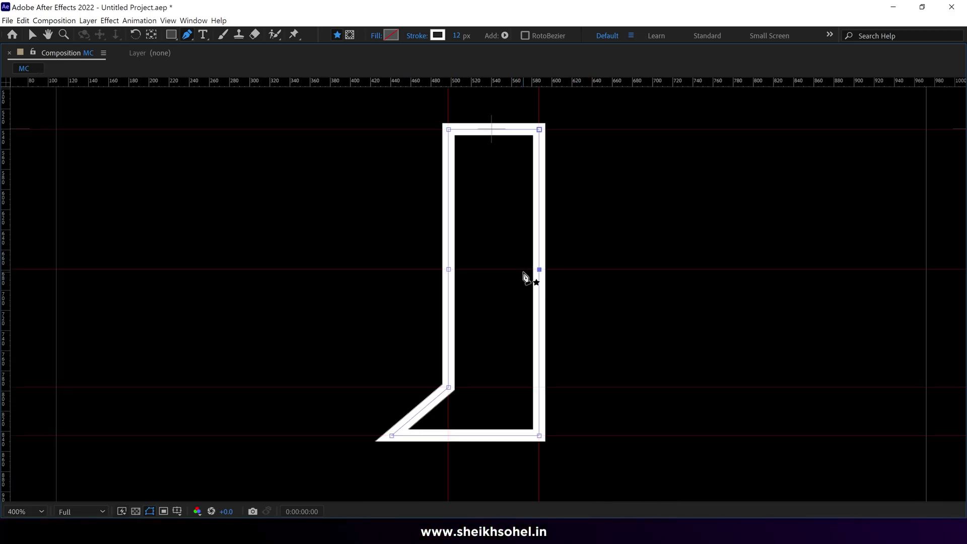
Add a vertex on the sole of the foot, directly below the ankle on the left vertical guide.
{"action": "left_click_drag", "start_coordinate": [491, 315], "coordinate": [510, 214]}
{"action": "key", "text": "period"}
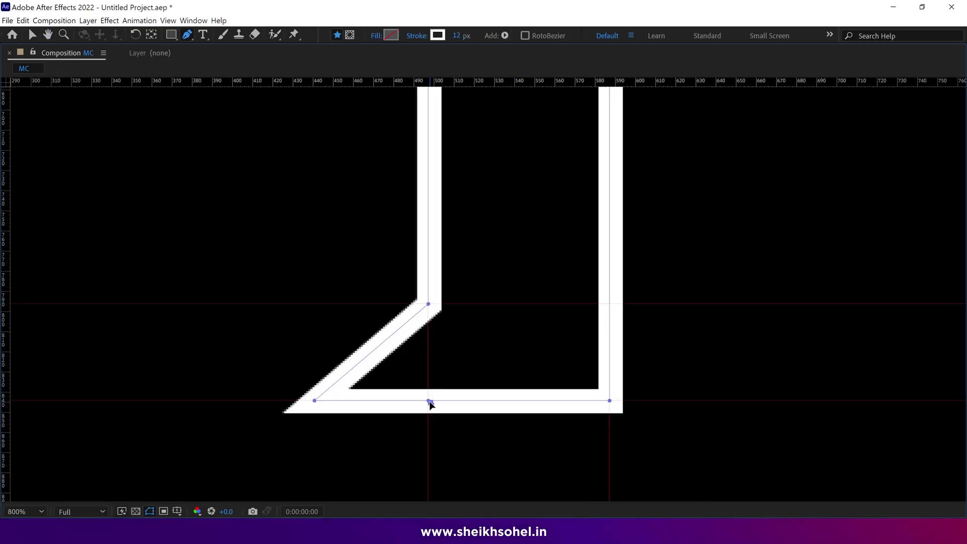
{"action": "left_click", "coordinate": [427, 401]}
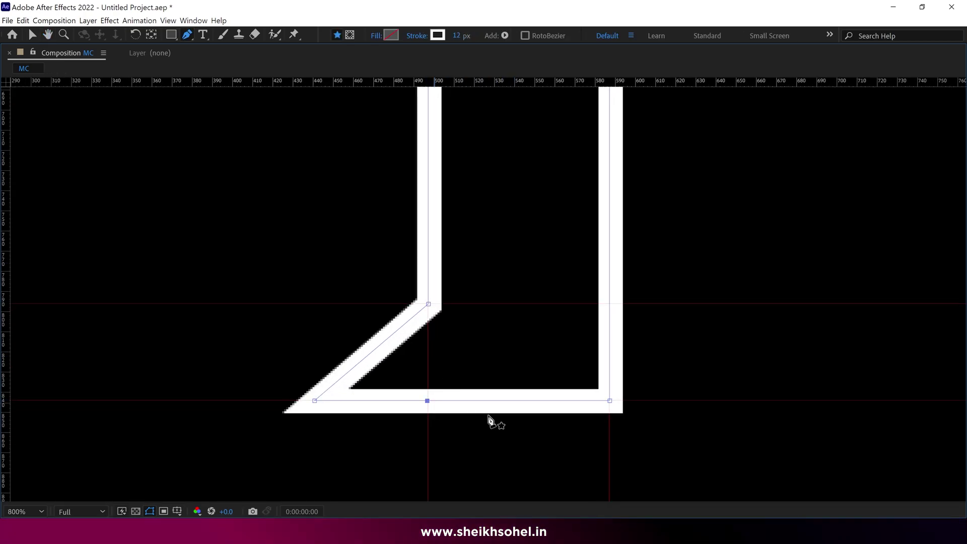
{"action": "key", "text": "comma"}
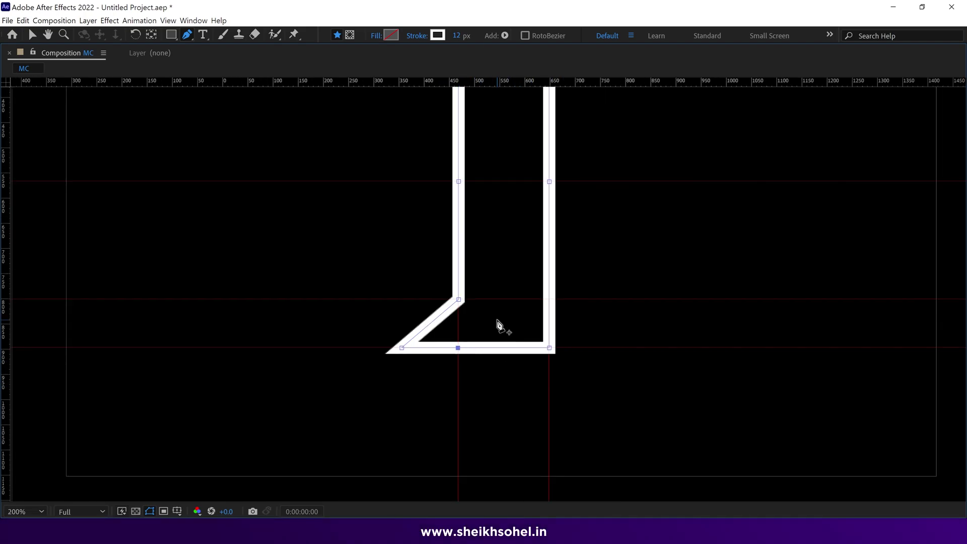
Move the leg layer's anchor point to the middle of its top edge and restore the full workspace layout.
{"action": "key", "text": "comma"}
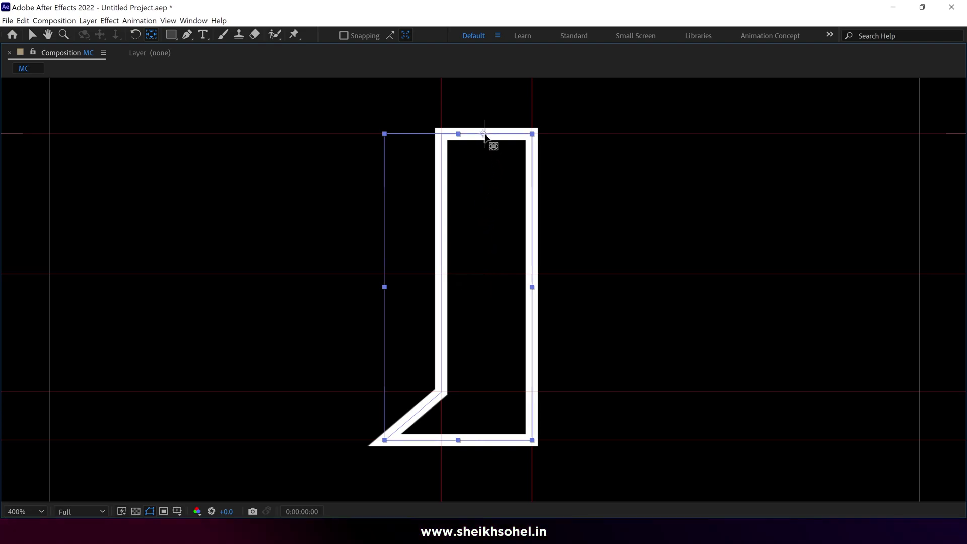
{"action": "left_click_drag", "start_coordinate": [484, 133], "coordinate": [487, 132]}
{"action": "key", "text": "v"}
{"action": "key", "text": "comma"}
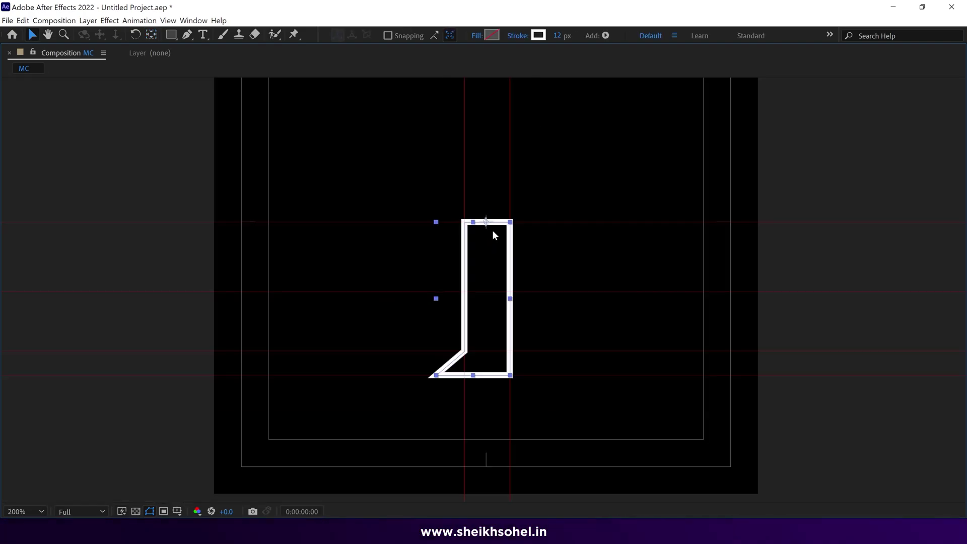
{"action": "key", "text": "grave"}
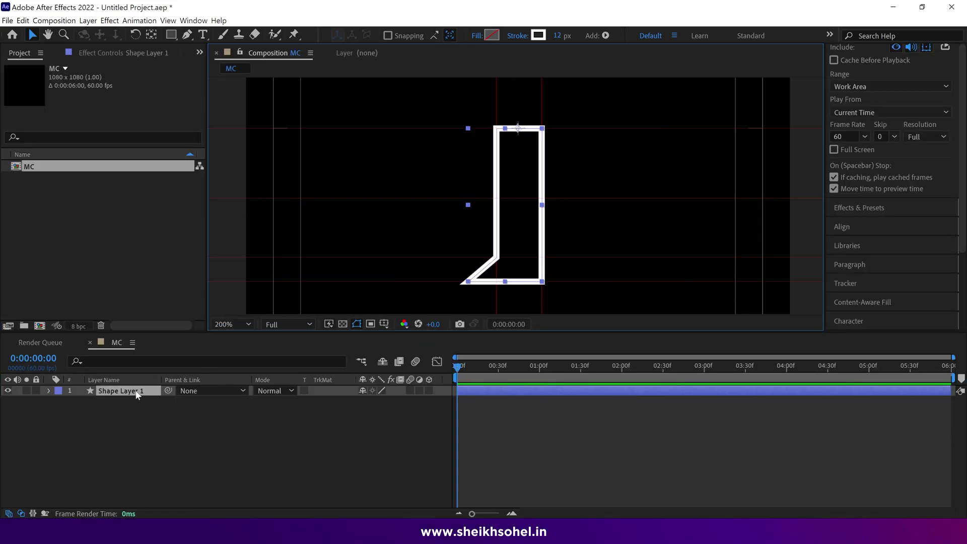
Rename the leg's shape layer to LEG_01.
{"action": "left_click", "coordinate": [136, 394]}
{"action": "type", "text": "LEG_01"}
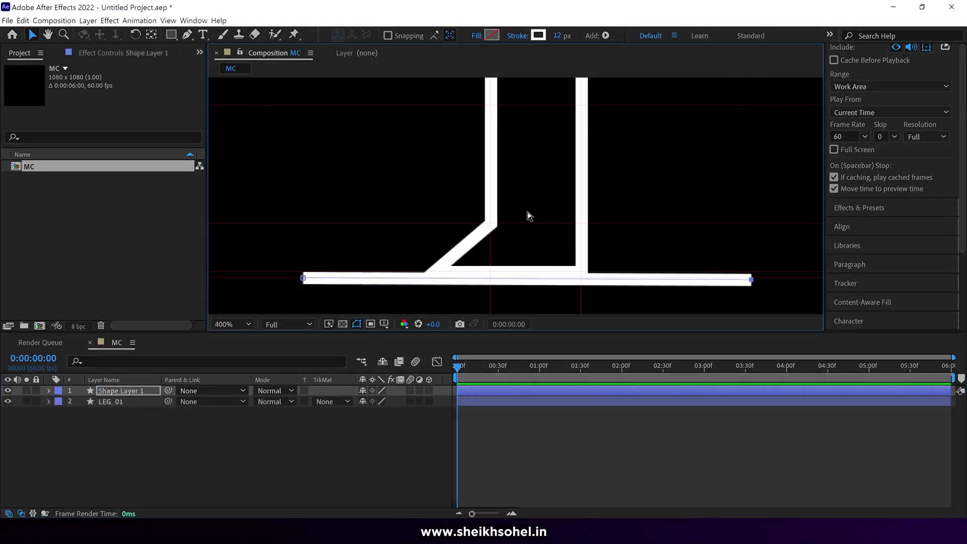
Nudge the horizontal ground line down until it sits directly beneath the sole of the foot.
{"action": "left_click", "coordinate": [121, 391]}
{"action": "key", "text": "Down"}
{"action": "key", "text": "Down"}
{"action": "key", "text": "Down"}
{"action": "key", "text": "Down"}
{"action": "key", "text": "Down"}
{"action": "key", "text": "Down"}
{"action": "key", "text": "Down"}
{"action": "key", "text": "Down"}
{"action": "key", "text": "Down"}
{"action": "key", "text": "Down"}
{"action": "key", "text": "Down"}
{"action": "key", "text": "Down"}
{"action": "key", "text": "Down"}
{"action": "key", "text": "Down"}
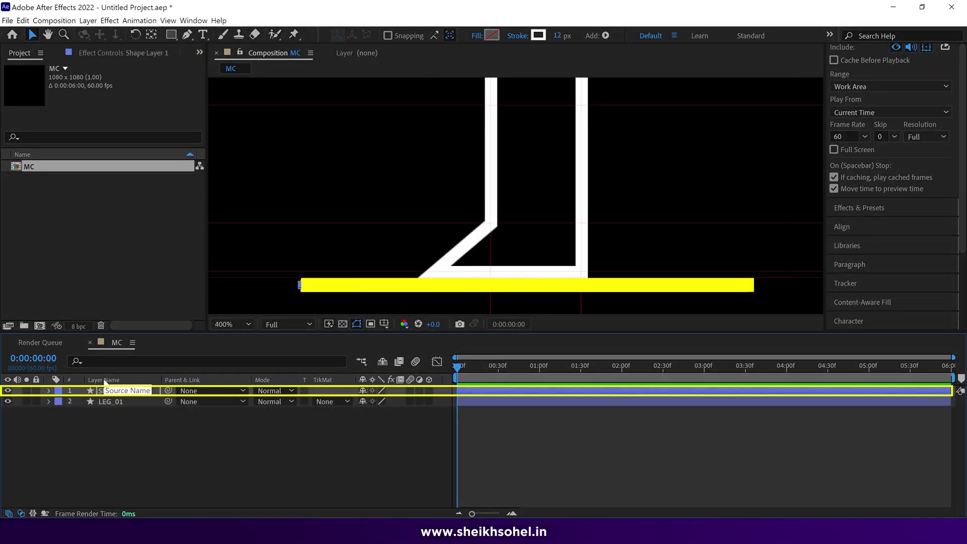
Rename the ground line's shape layer to Ground.
{"action": "scroll", "coordinate": [365, 252], "scroll_direction": "down", "scroll_amount": 2}
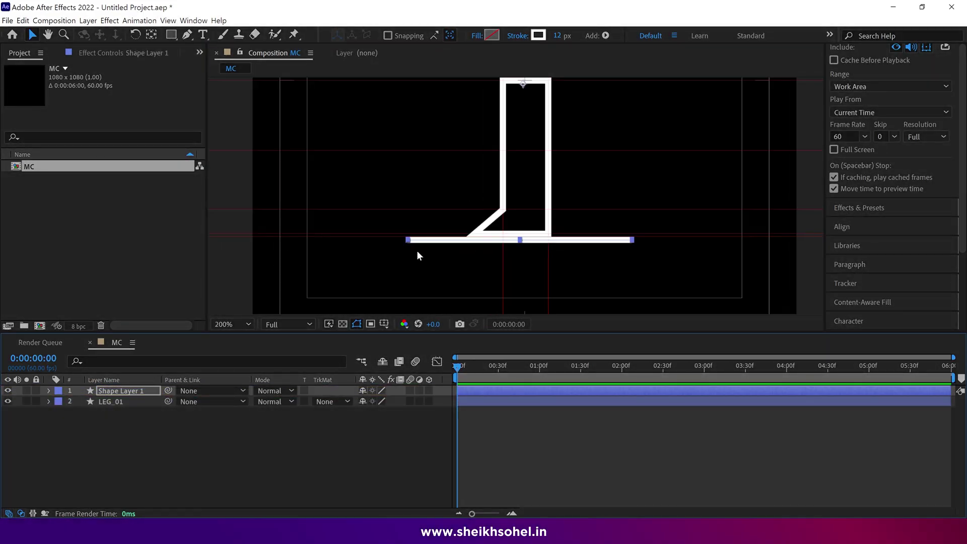
{"action": "type", "text": "Ground"}
{"action": "key", "text": "Return"}
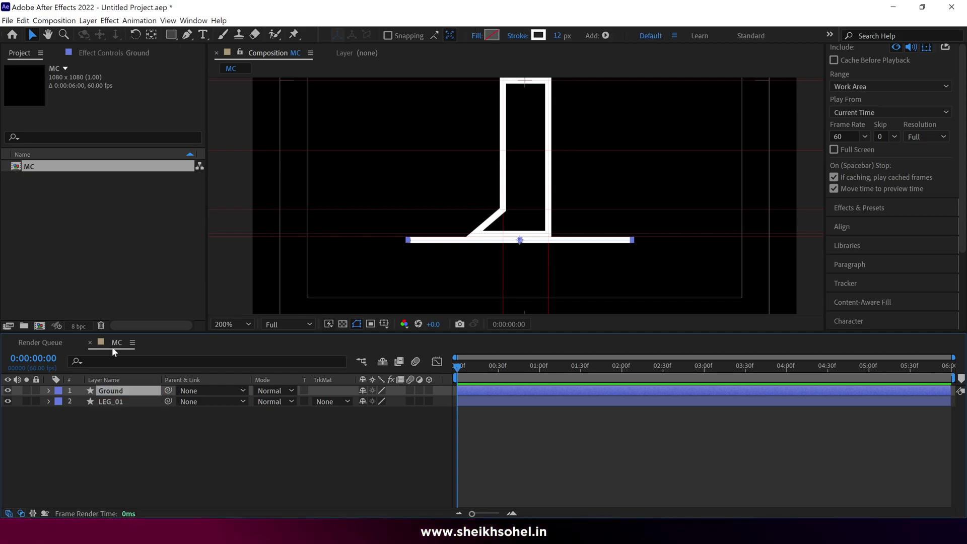
Move the LEG_01 layer above the Ground layer in the layer stack.
{"action": "left_click_drag", "start_coordinate": [563, 240], "coordinate": [570, 260]}
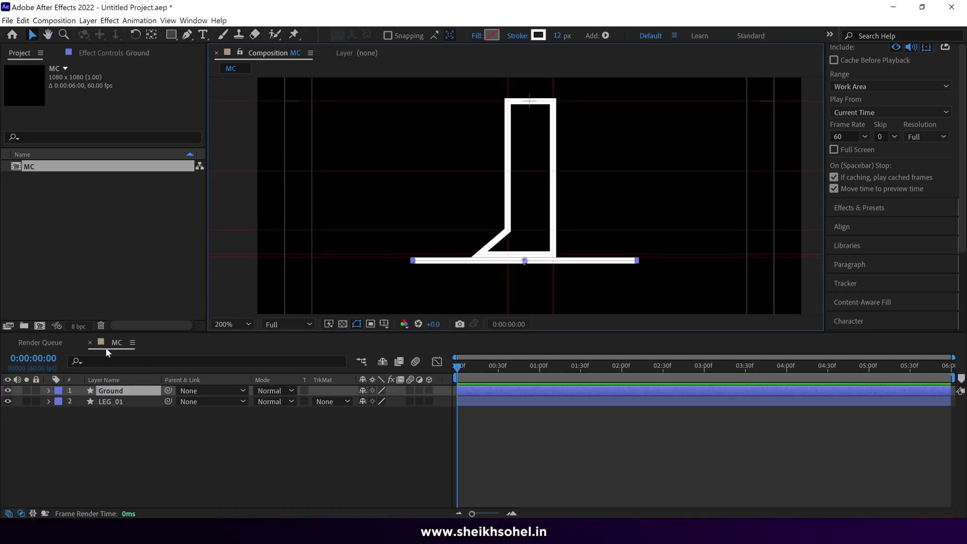
{"action": "left_click", "coordinate": [112, 403]}
{"action": "left_click_drag", "start_coordinate": [125, 389], "coordinate": [126, 392]}
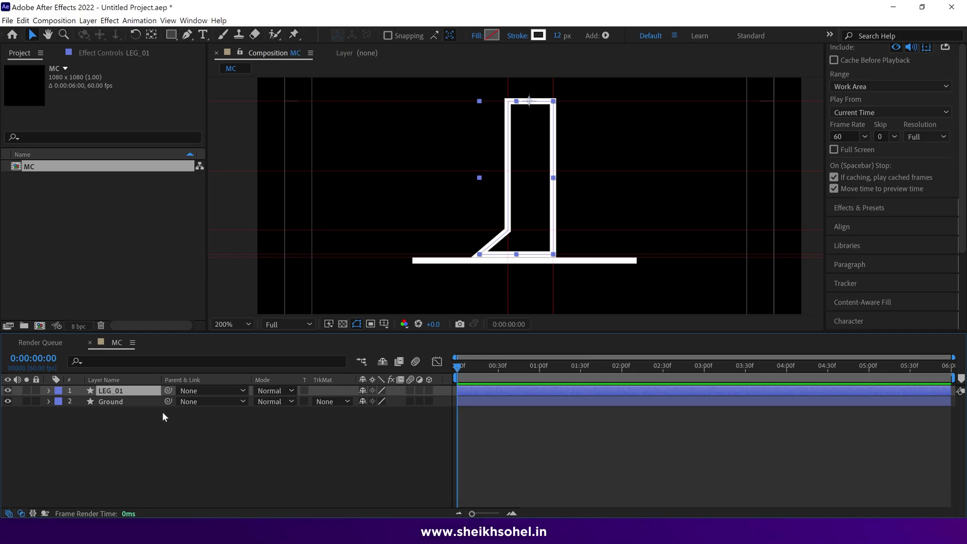
Start keyframing LEG_01's rotation at 0:00:00:00 with a value of 21°.
{"action": "key", "text": "alt+shift+r"}
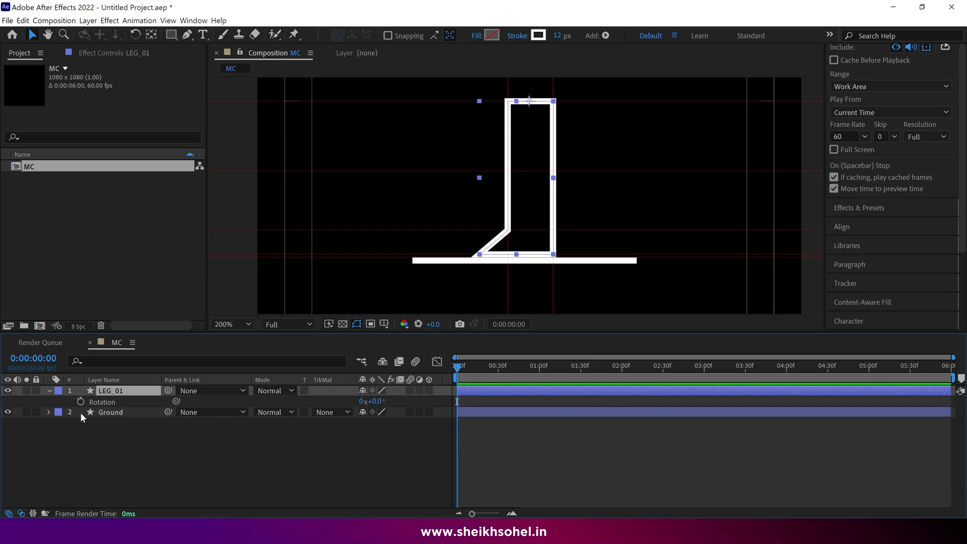
{"action": "left_click_drag", "start_coordinate": [377, 408], "coordinate": [394, 408]}
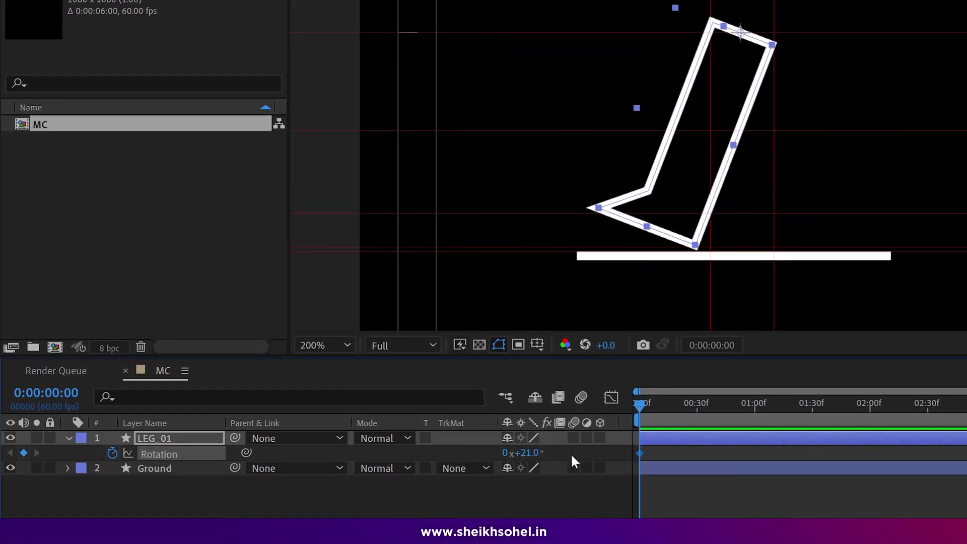
Add a LEG_01 rotation keyframe of -21° at 0:00:01:01 and preview the swing.
{"action": "left_click_drag", "start_coordinate": [653, 408], "coordinate": [697, 407]}
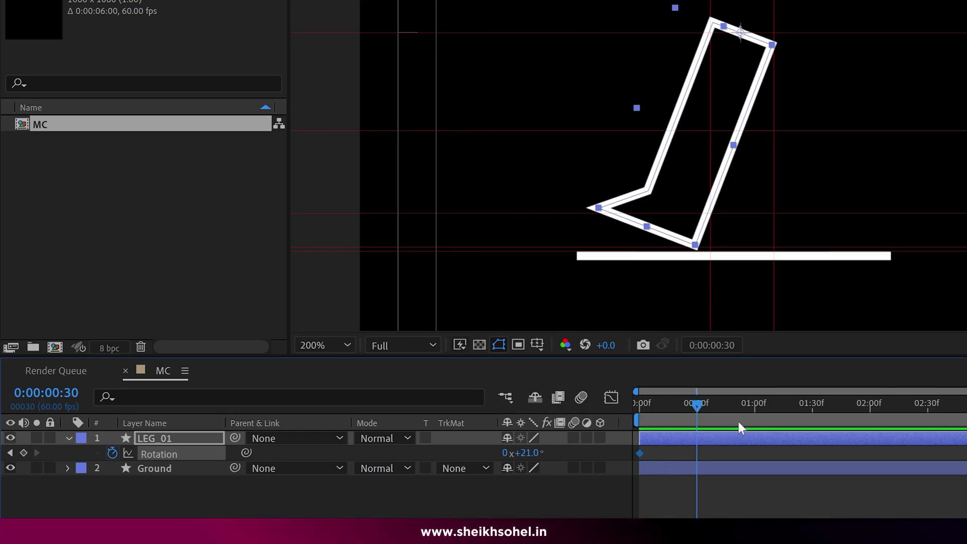
{"action": "left_click", "coordinate": [756, 409]}
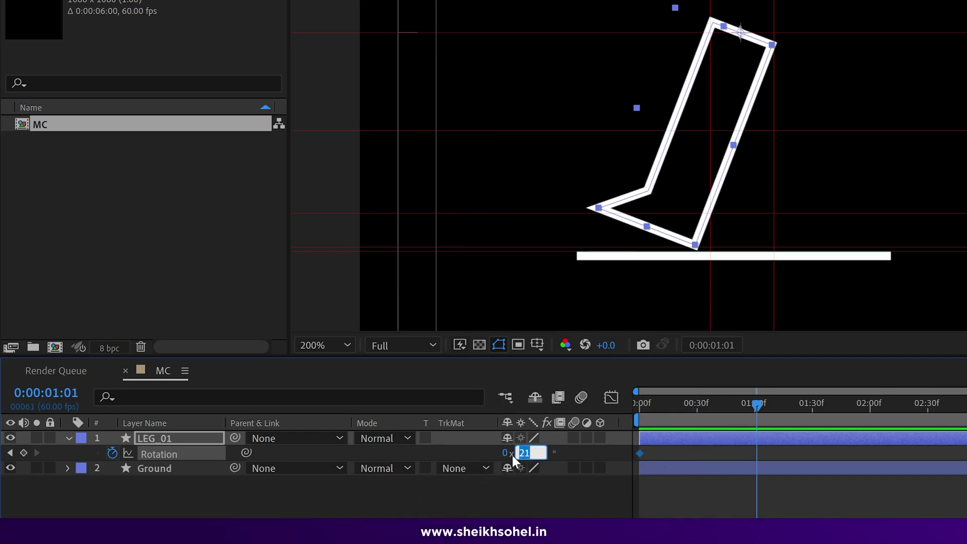
{"action": "type", "text": "-21"}
{"action": "key", "text": "Return"}
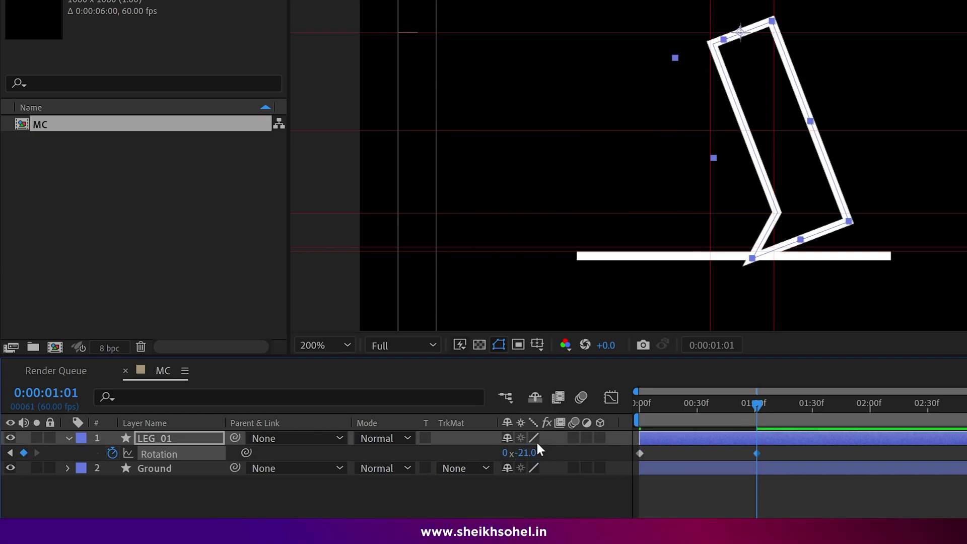
{"action": "key", "text": "space"}
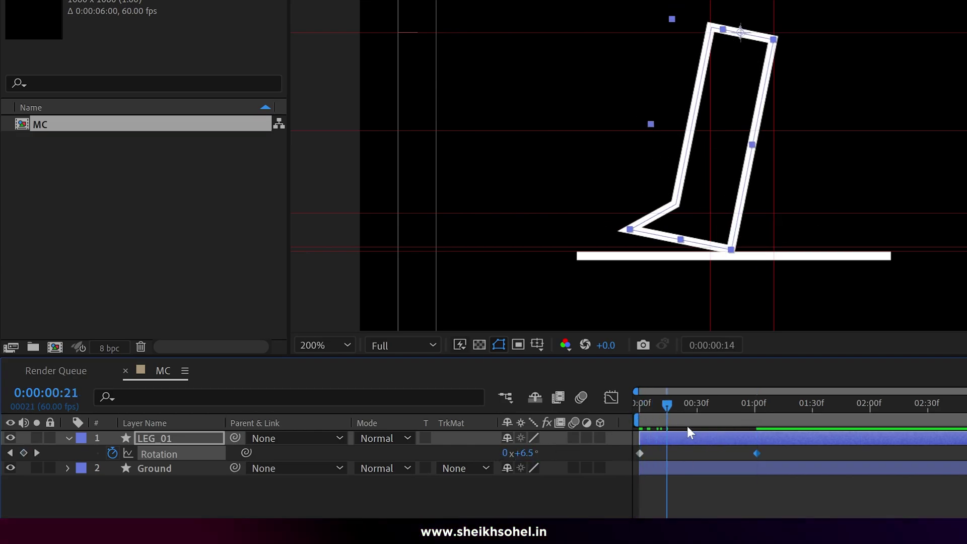
{"action": "key", "text": "space"}
Copy the first rotation keyframe to 0:00:02:00 and play back the full leg swing.
{"action": "left_click_drag", "start_coordinate": [746, 437], "coordinate": [869, 437]}
{"action": "left_click_drag", "start_coordinate": [600, 471], "coordinate": [601, 470]}
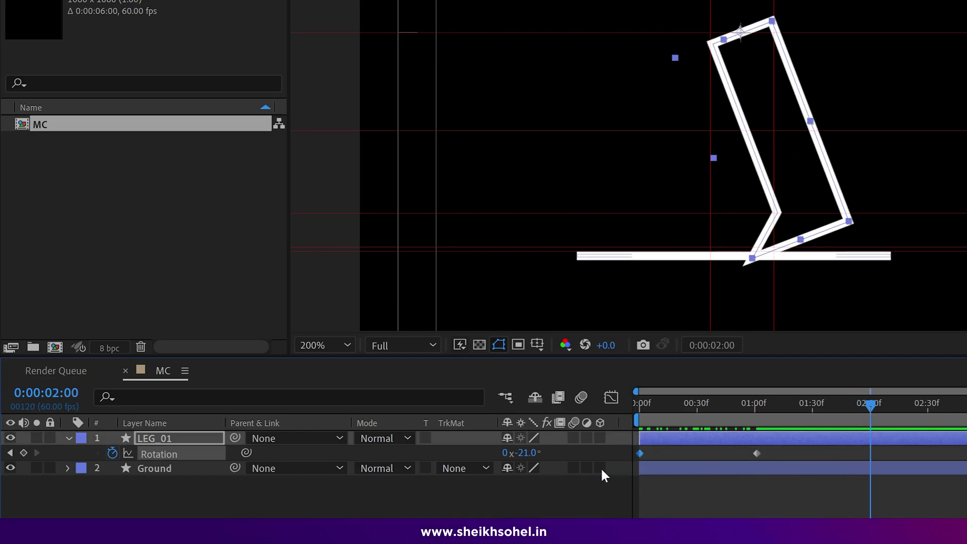
{"action": "key", "text": "ctrl+c"}
{"action": "key", "text": "ctrl+v"}
{"action": "key", "text": "space"}
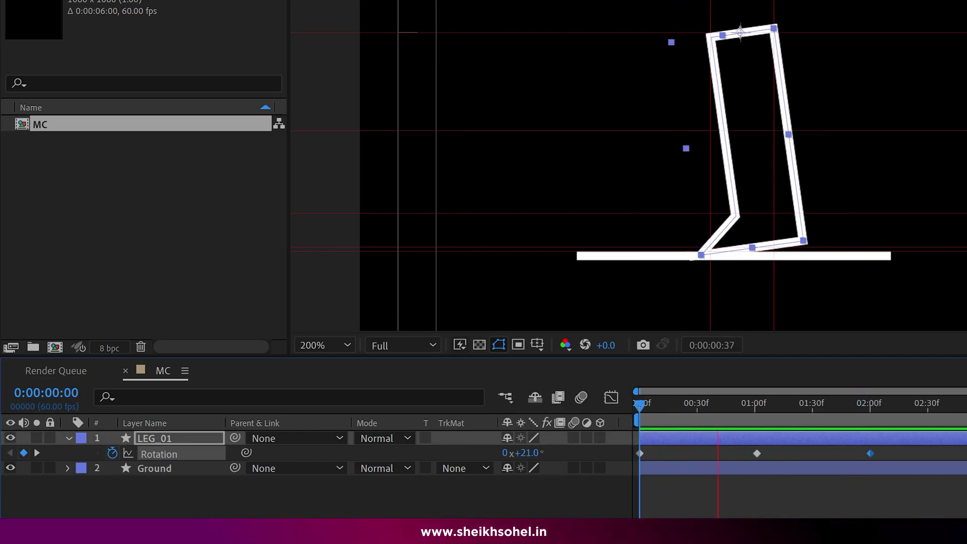
End the work area at 0:00:02:00 and preview the looping swing.
{"action": "left_click", "coordinate": [870, 406]}
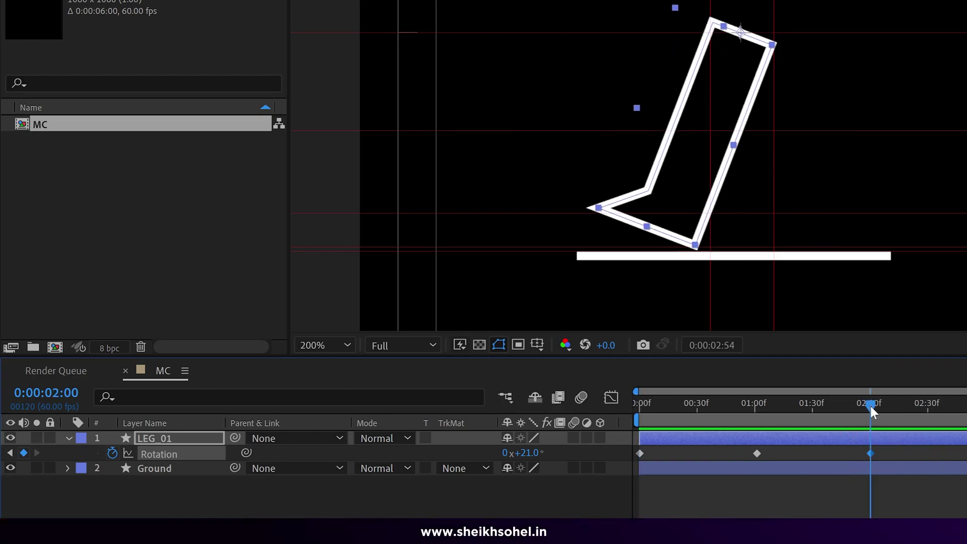
{"action": "key", "text": "n"}
{"action": "key", "text": "space"}
{"action": "key", "text": "space"}
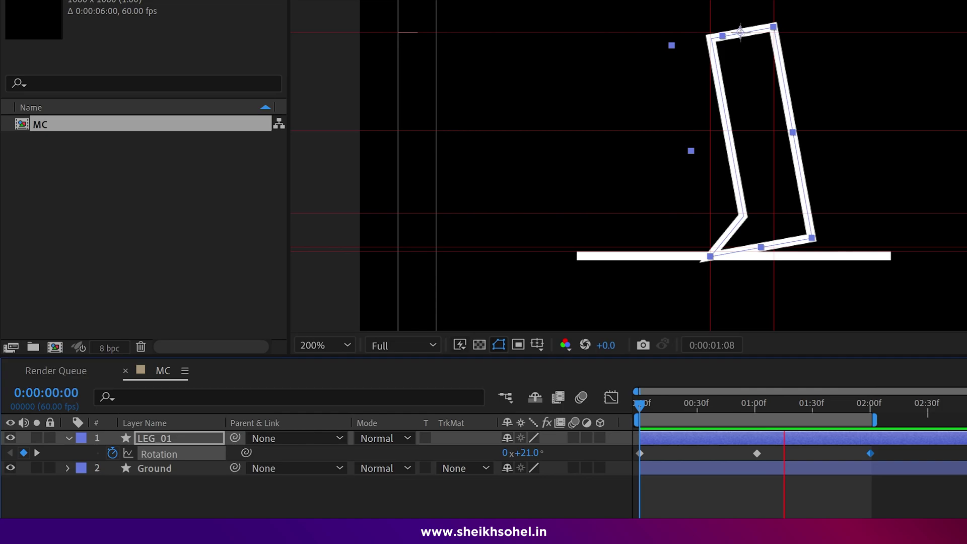
{"action": "key", "text": "space"}
Apply Easy Ease to all three LEG_01 rotation keyframes and preview the smoothed swing.
{"action": "left_click", "coordinate": [712, 403]}
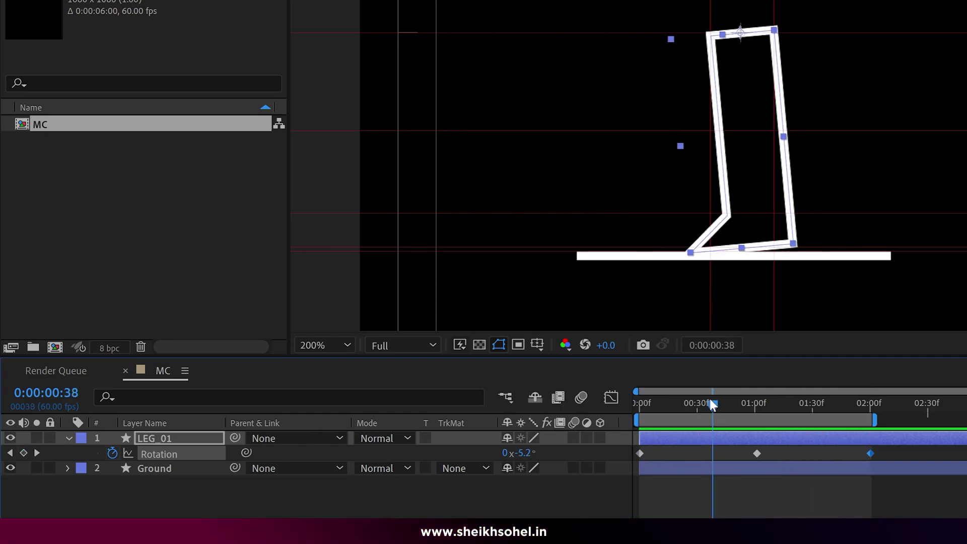
{"action": "left_click_drag", "start_coordinate": [713, 403], "coordinate": [727, 439]}
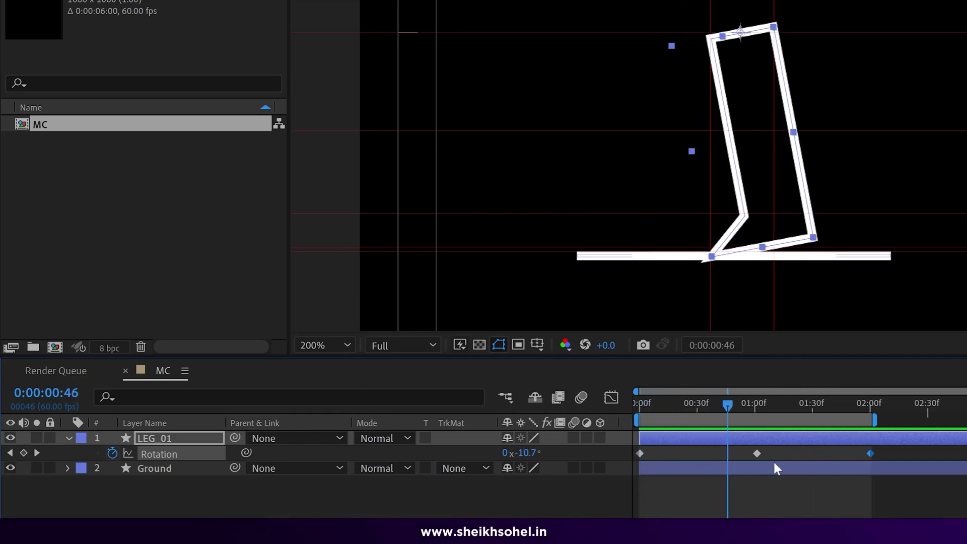
{"action": "left_click_drag", "start_coordinate": [625, 455], "coordinate": [625, 455]}
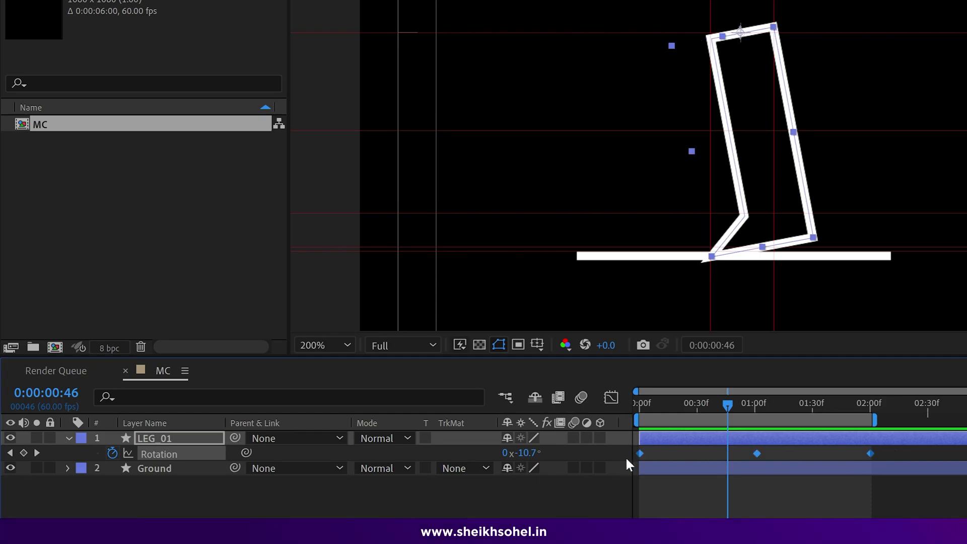
{"action": "key", "text": "F9"}
{"action": "key", "text": "space"}
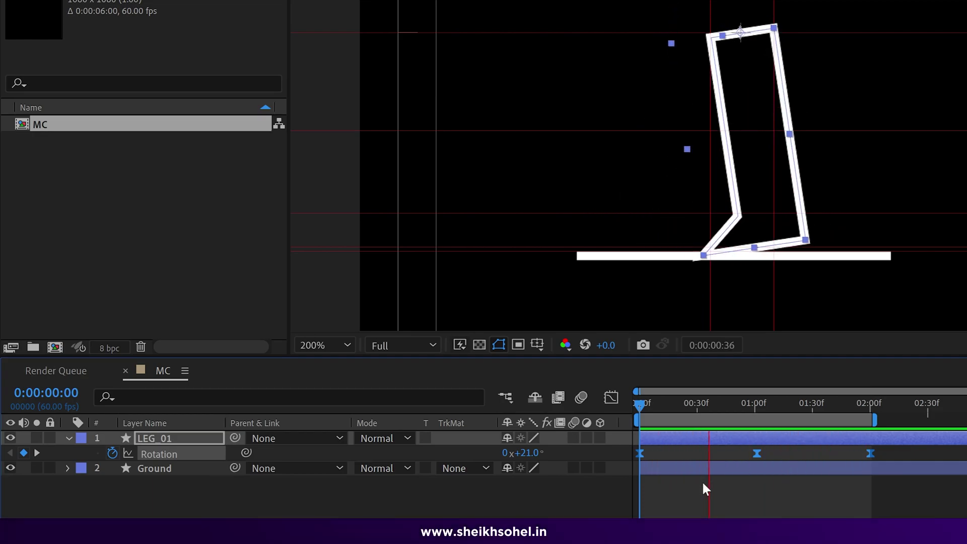
{"action": "left_click", "coordinate": [749, 481]}
{"action": "key", "text": "space"}
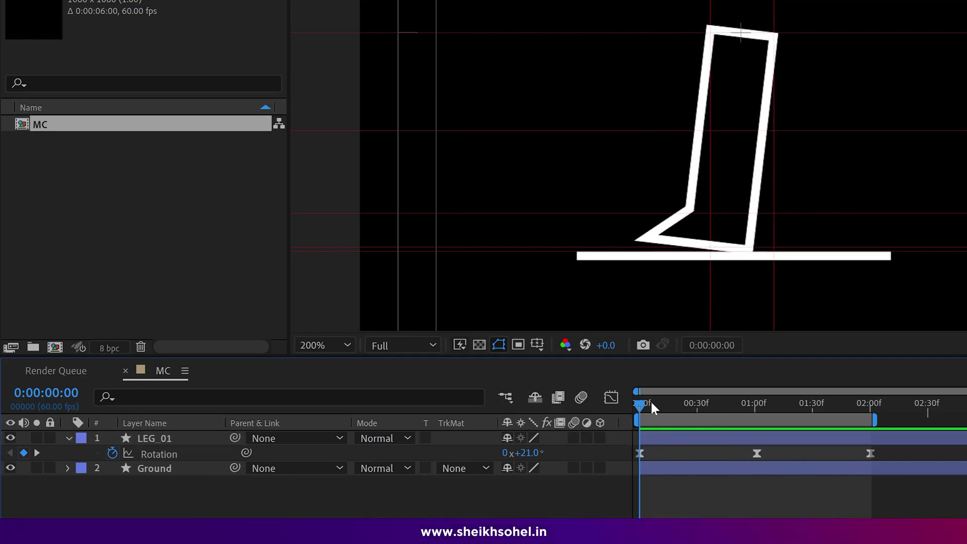
Start keyframing LEG_01's Path property at 0:00:00:00 and show only the layer's keyframed properties.
{"action": "left_click_drag", "start_coordinate": [629, 409], "coordinate": [657, 432]}
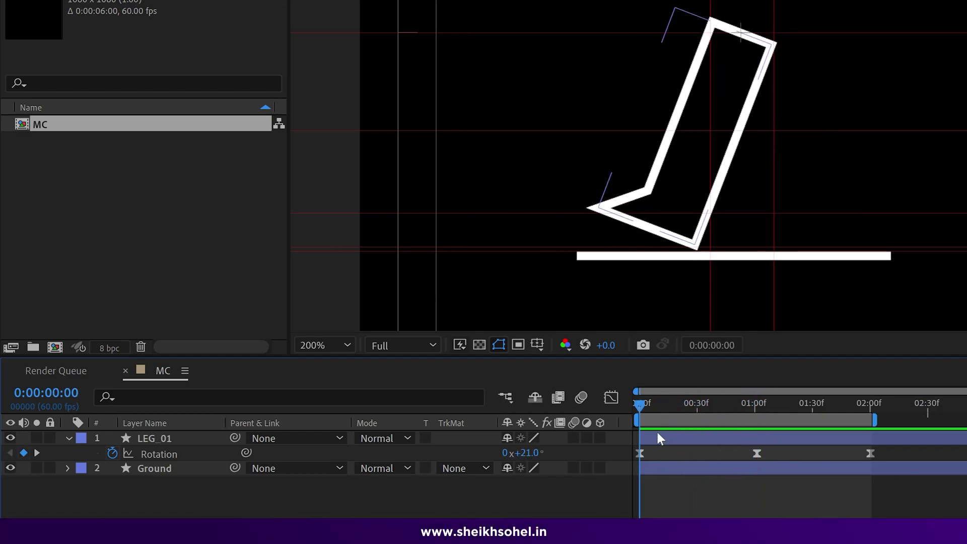
{"action": "left_click", "coordinate": [163, 440]}
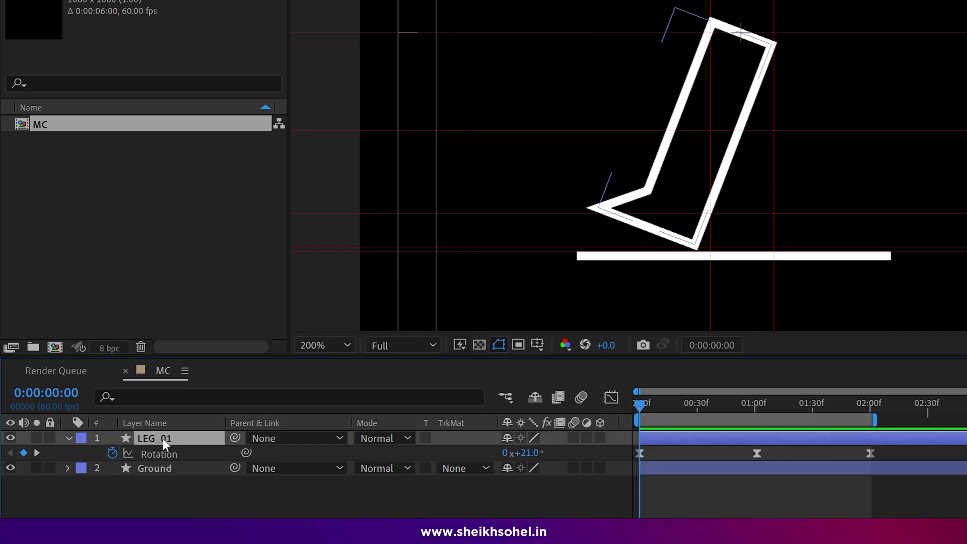
{"action": "left_click", "coordinate": [182, 397]}
{"action": "type", "text": "path"}
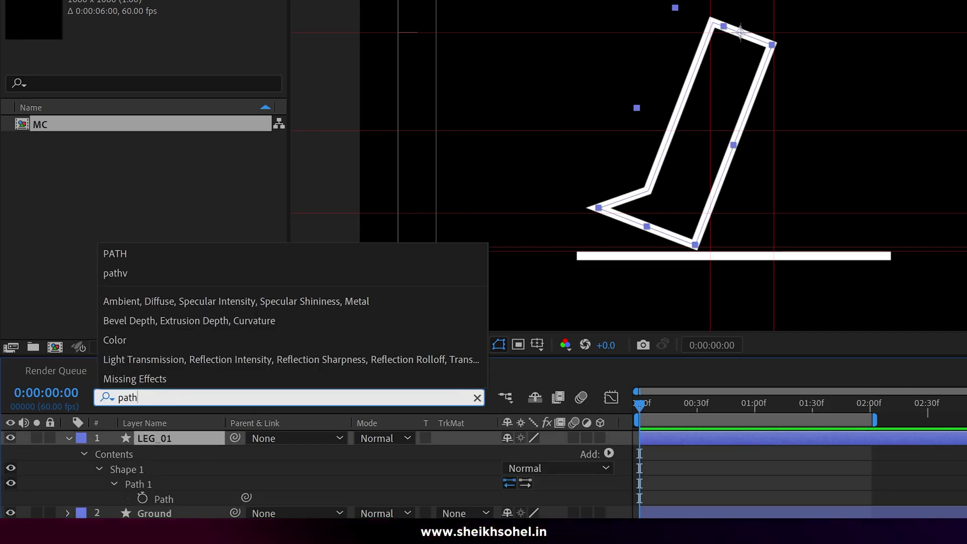
{"action": "left_click", "coordinate": [142, 499]}
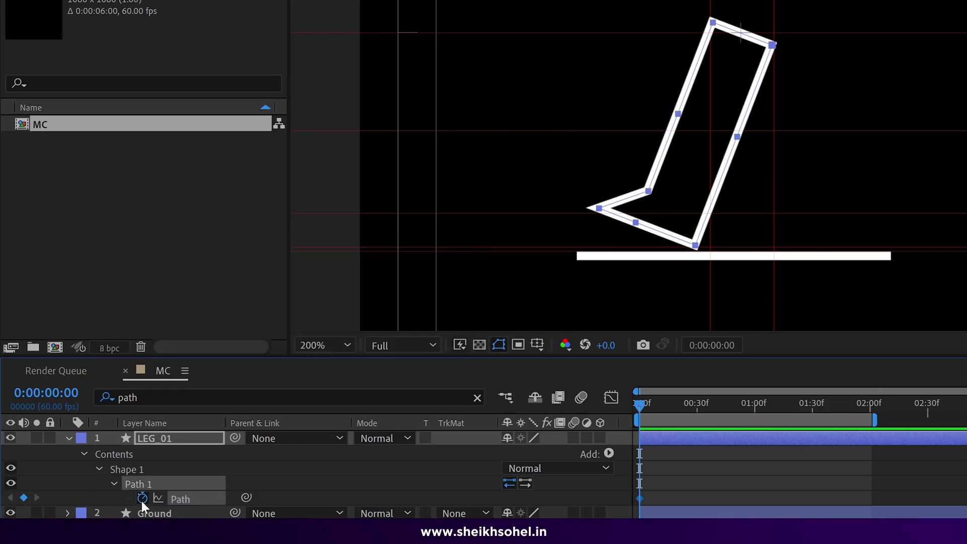
{"action": "key", "text": "u"}
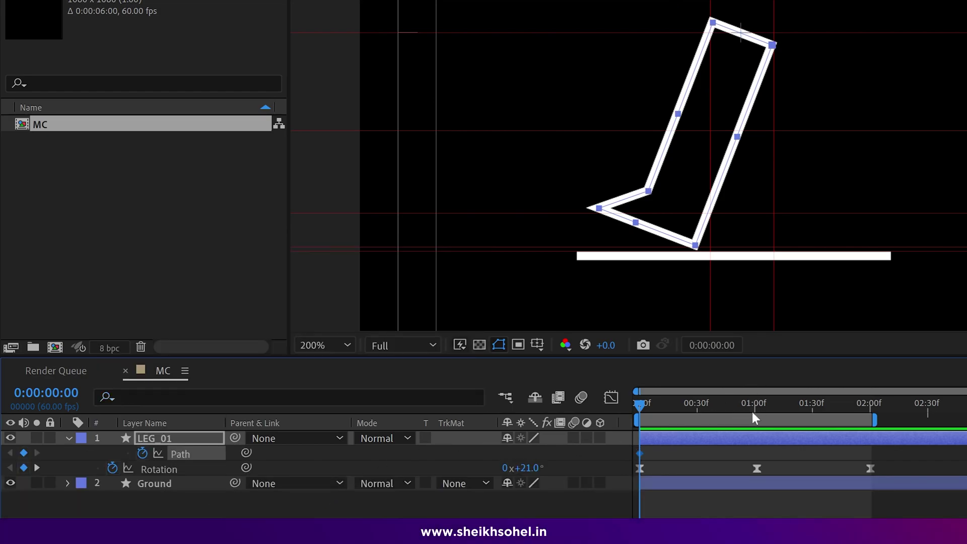
Add a Path keyframe at 0:00:00:31, where the leg stands upright, keeping the current leg shape.
{"action": "key", "text": "k"}
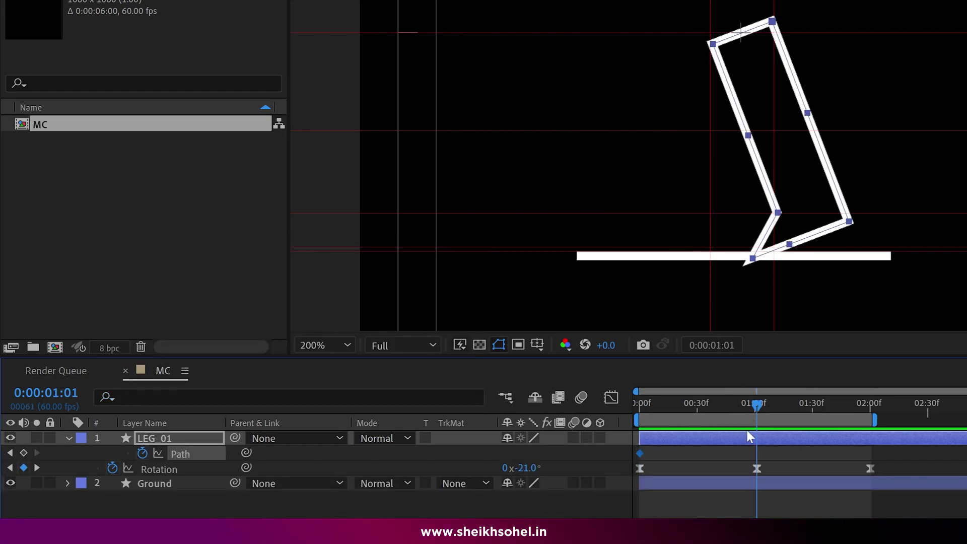
{"action": "left_click_drag", "start_coordinate": [751, 406], "coordinate": [694, 421]}
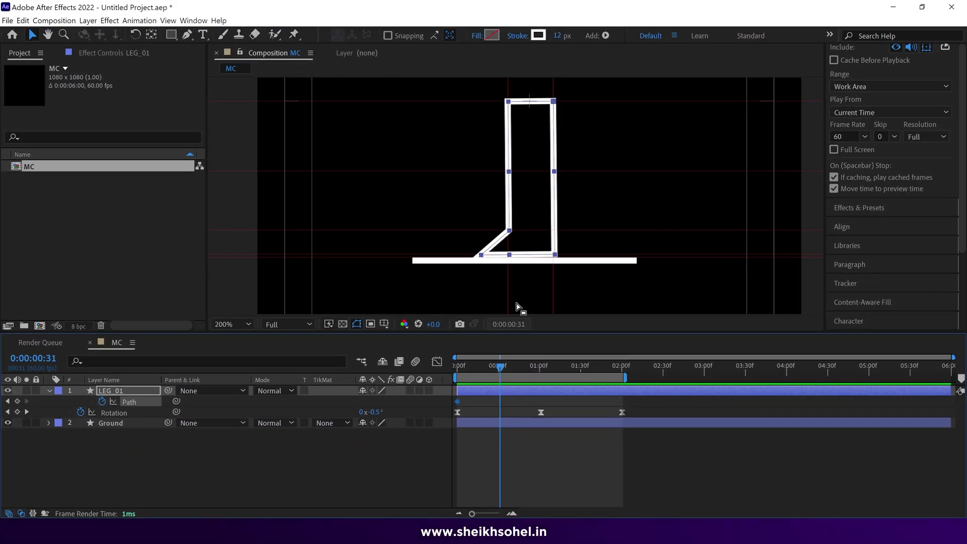
{"action": "scroll", "coordinate": [727, 302], "scroll_direction": "up", "scroll_amount": 2}
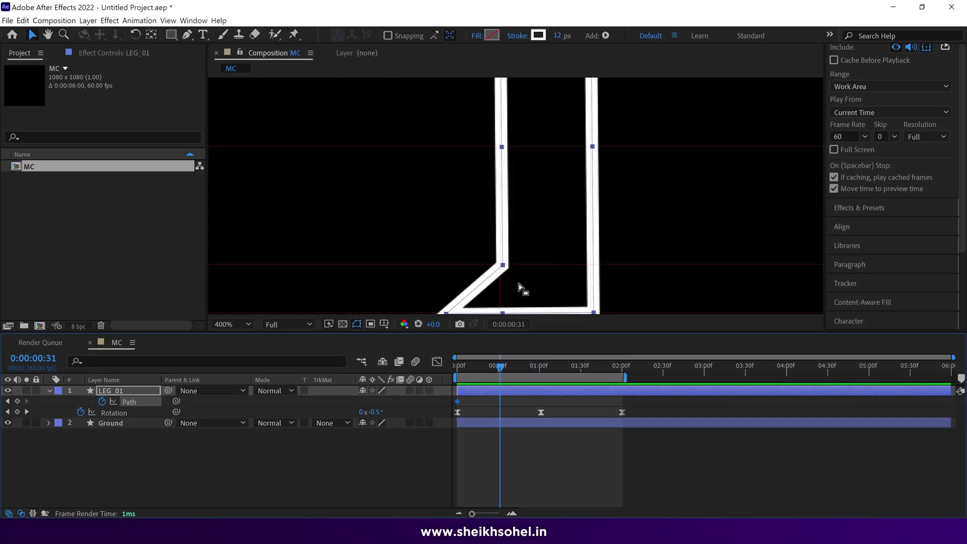
{"action": "scroll", "coordinate": [514, 274], "scroll_direction": "down", "scroll_amount": 3}
{"action": "scroll", "coordinate": [917, 81], "scroll_direction": "up", "scroll_amount": 3}
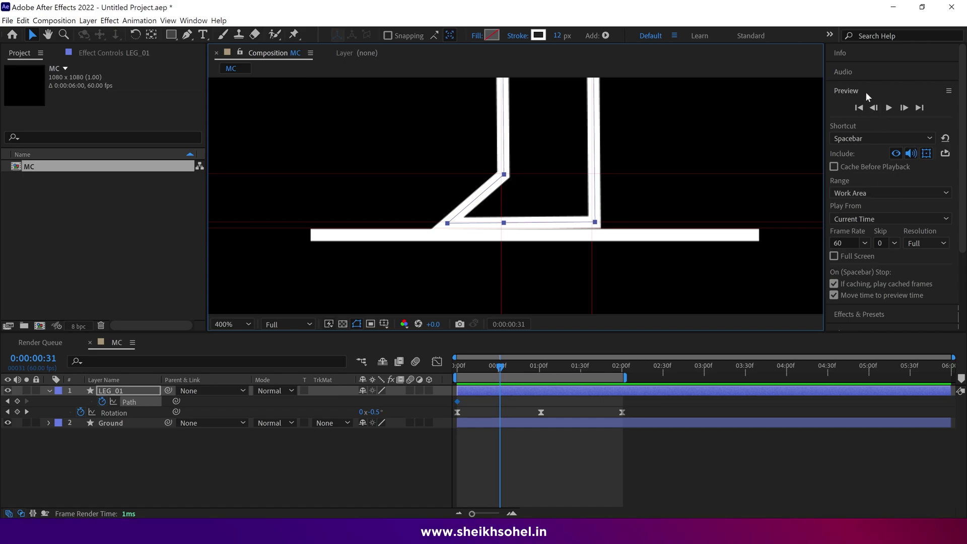
{"action": "left_click", "coordinate": [17, 402]}
At 0:00:00:18, lower the middle sole vertex so the back of the foot lies flat on the ground line.
{"action": "left_click_drag", "start_coordinate": [502, 363], "coordinate": [478, 387]}
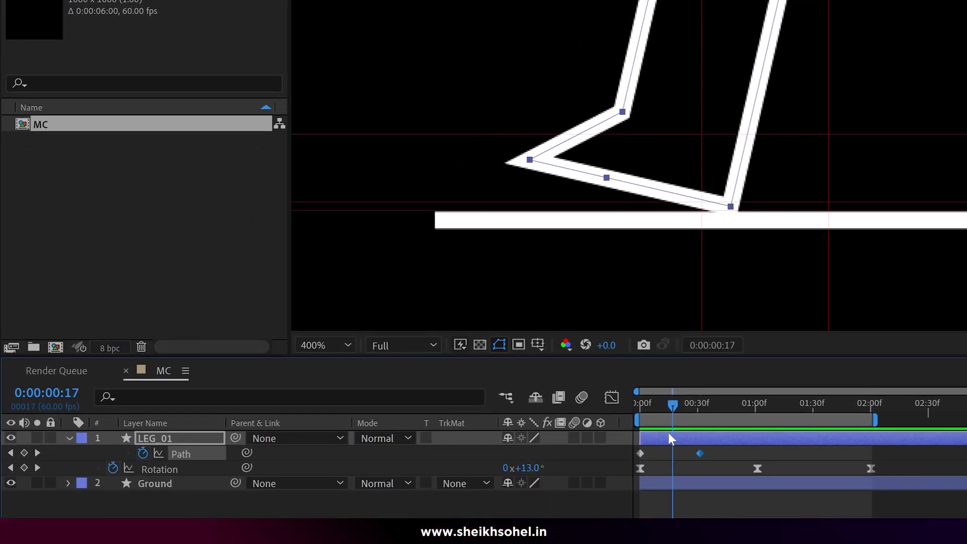
{"action": "left_click_drag", "start_coordinate": [669, 433], "coordinate": [671, 432]}
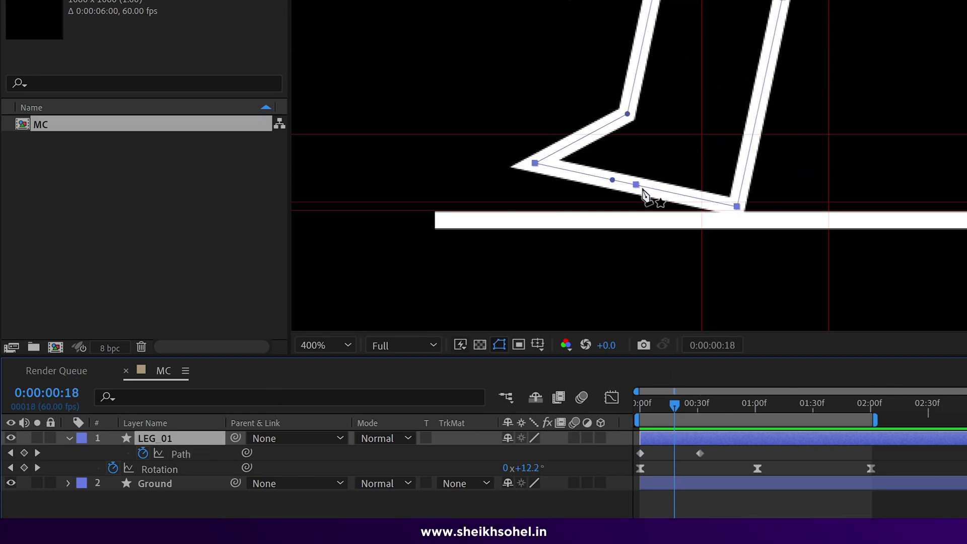
{"action": "left_click", "coordinate": [637, 186]}
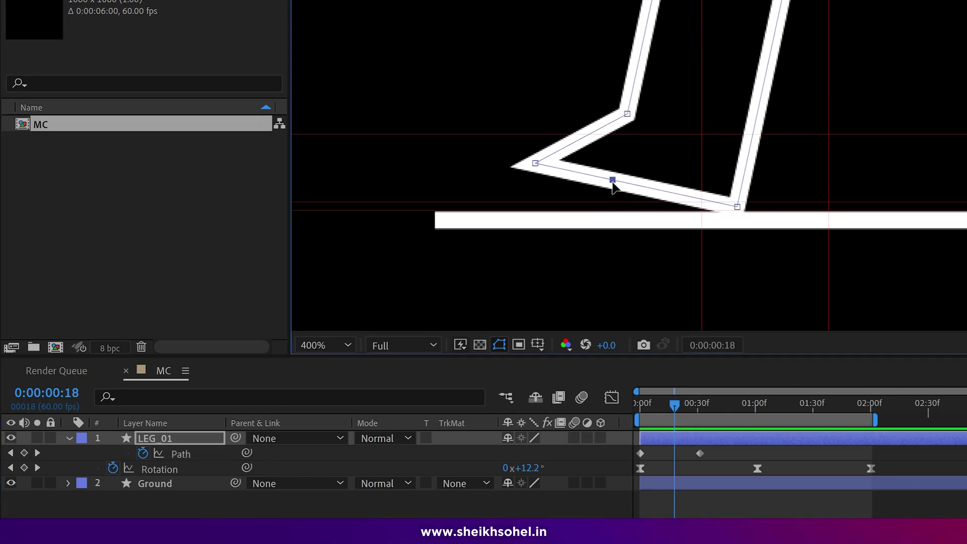
{"action": "left_click_drag", "start_coordinate": [613, 184], "coordinate": [611, 206]}
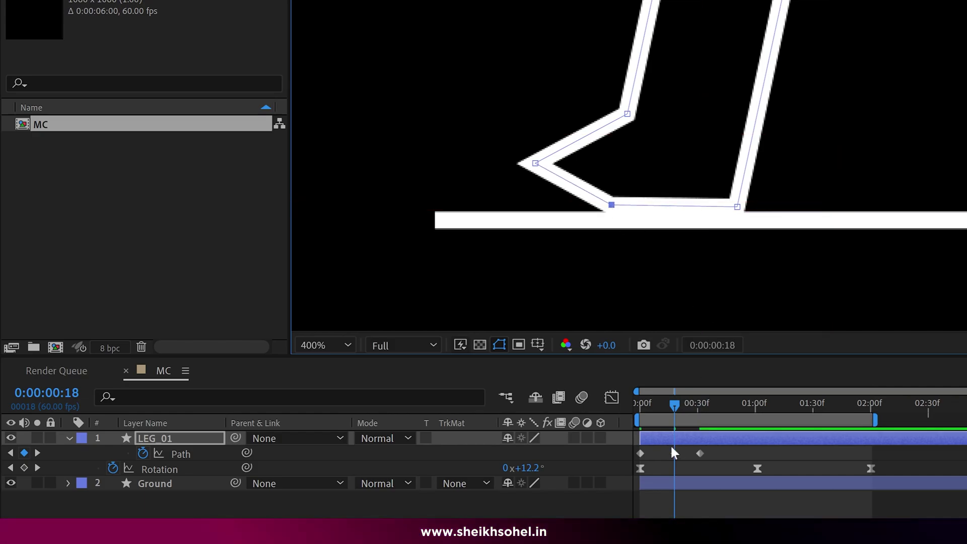
{"action": "left_click_drag", "start_coordinate": [673, 405], "coordinate": [678, 430]}
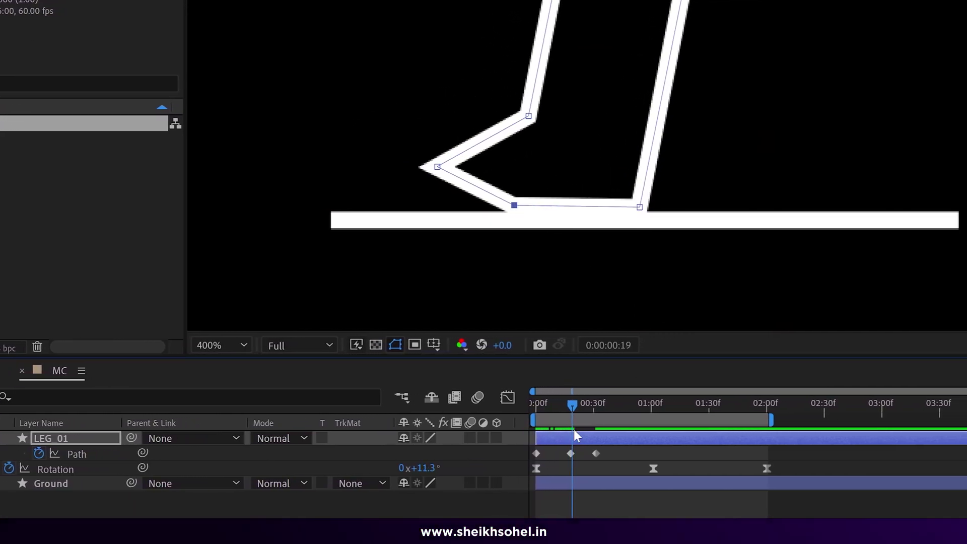
At 0:00:00:44, raise LEG_01's toe vertex so the front of the sole lies flat on the ground line.
{"action": "left_click_drag", "start_coordinate": [574, 430], "coordinate": [615, 451]}
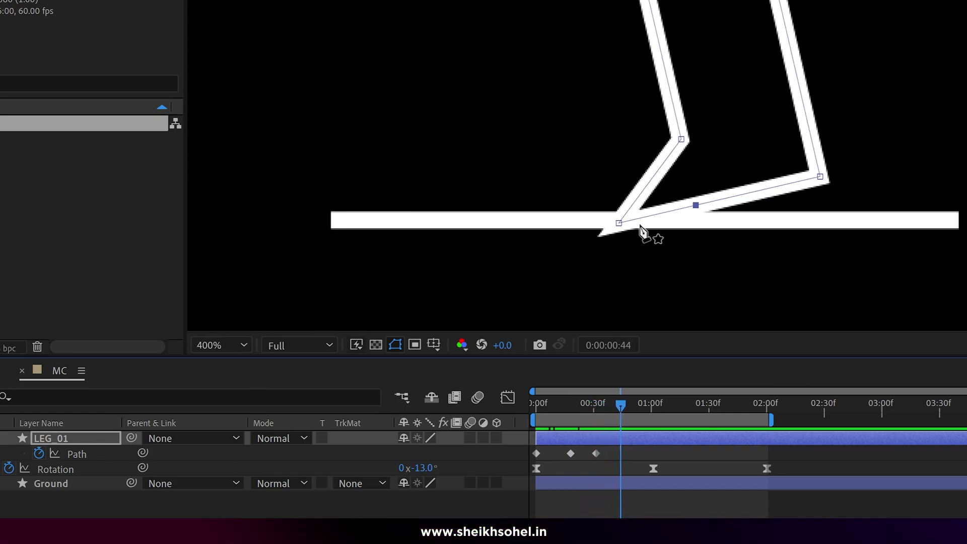
{"action": "left_click_drag", "start_coordinate": [619, 223], "coordinate": [613, 213]}
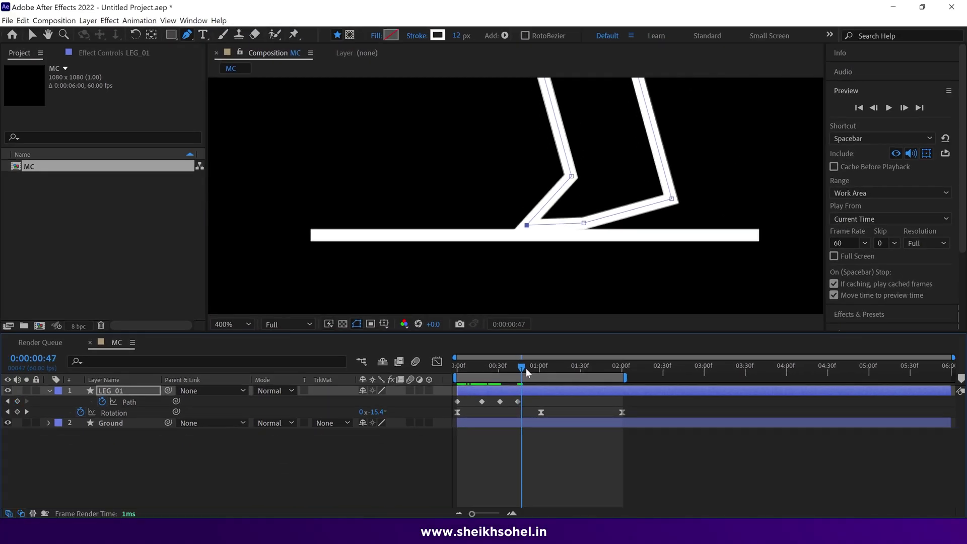
At 0:00:01:01, rotate and move the lower-leg vertices so the leg bends backward at the knee and the foot lifts off the ground.
{"action": "left_click_drag", "start_coordinate": [590, 391], "coordinate": [616, 399]}
{"action": "scroll", "coordinate": [589, 264], "scroll_direction": "down", "scroll_amount": 3}
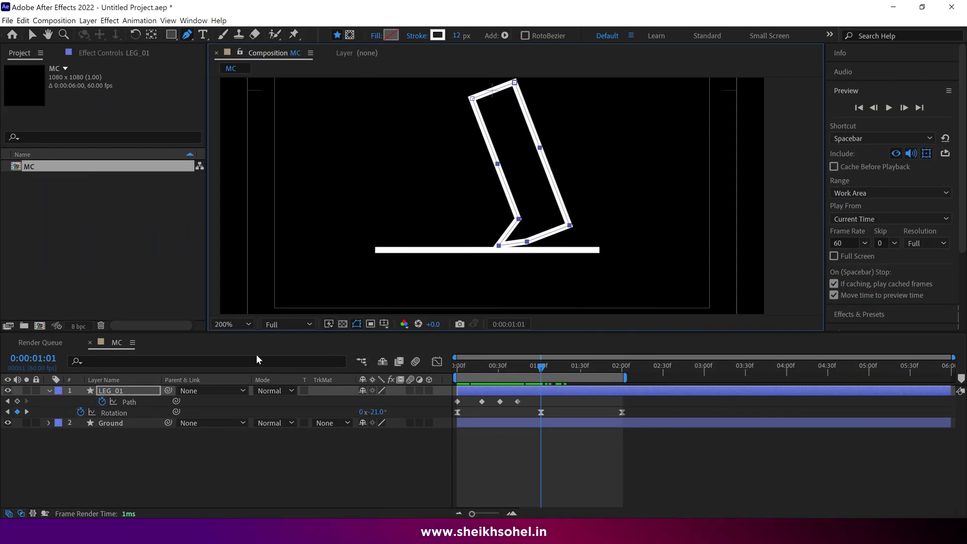
{"action": "left_click", "coordinate": [143, 397]}
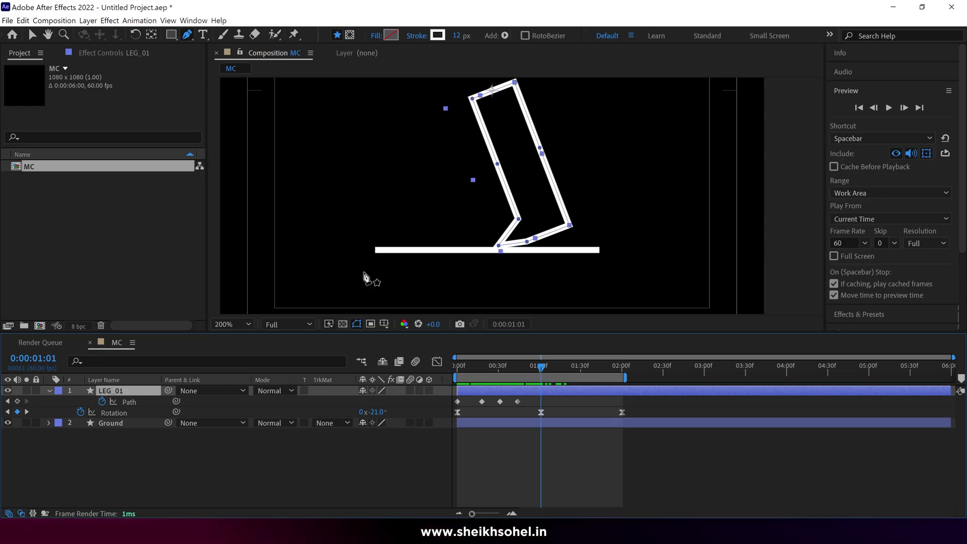
{"action": "left_click", "coordinate": [498, 166]}
{"action": "left_click_drag", "start_coordinate": [468, 152], "coordinate": [598, 273]}
{"action": "double_click", "coordinate": [527, 242]}
{"action": "left_click_drag", "start_coordinate": [578, 225], "coordinate": [584, 196]}
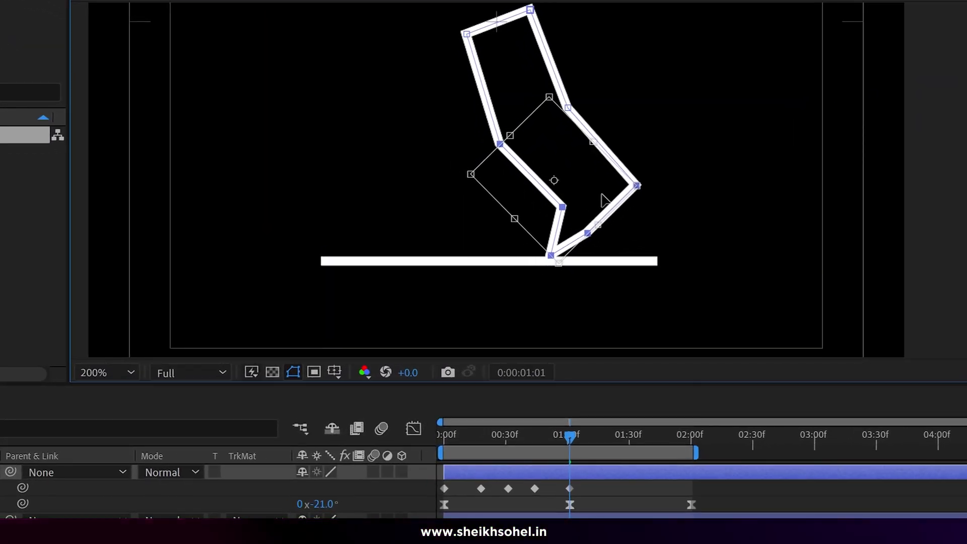
{"action": "left_click_drag", "start_coordinate": [652, 185], "coordinate": [661, 167]}
{"action": "left_click_drag", "start_coordinate": [600, 183], "coordinate": [611, 169]}
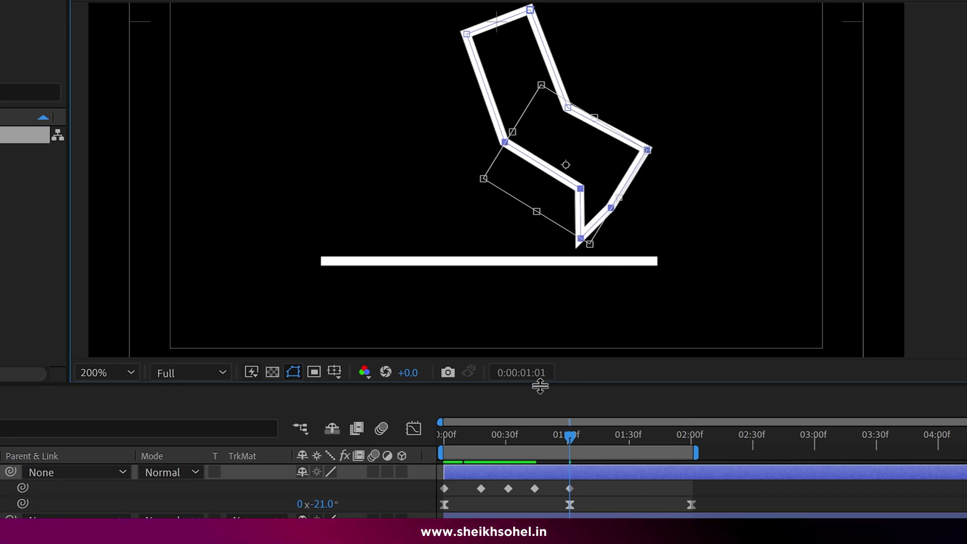
Copy LEG_01's first Path keyframe to 0:00:02:00 and preview the walk cycle.
{"action": "left_click_drag", "start_coordinate": [568, 437], "coordinate": [690, 473]}
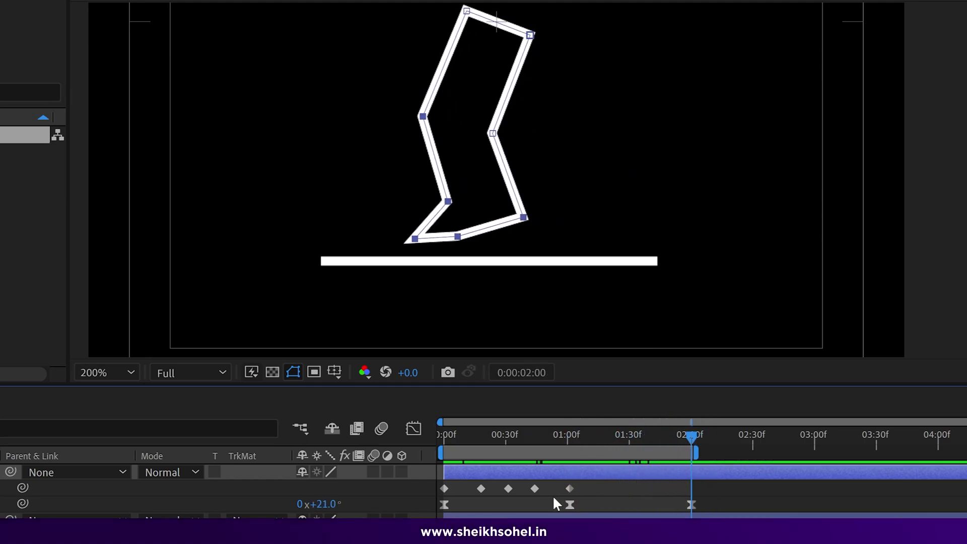
{"action": "left_click", "coordinate": [442, 488]}
{"action": "left_click", "coordinate": [444, 488]}
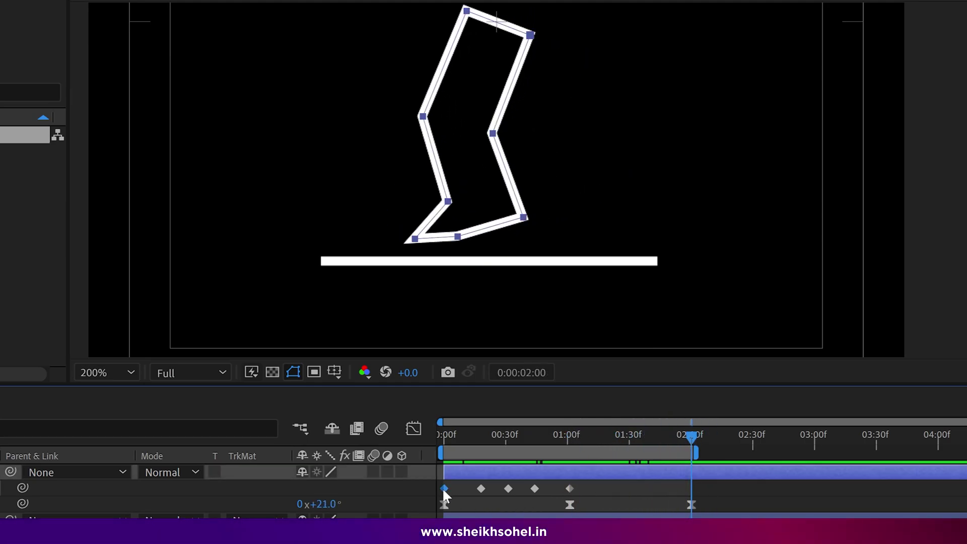
{"action": "key", "text": "ctrl+c"}
{"action": "key", "text": "ctrl+v"}
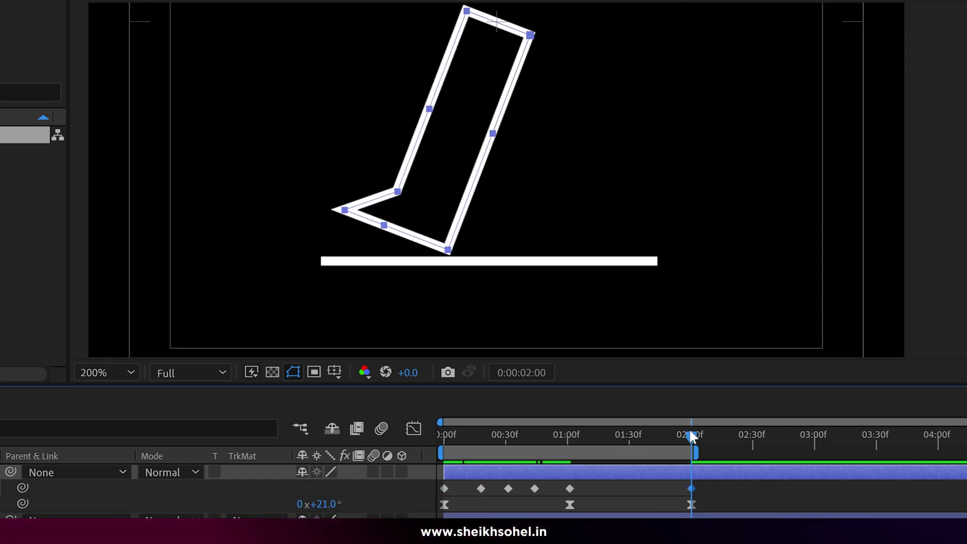
{"action": "left_click_drag", "start_coordinate": [689, 434], "coordinate": [477, 506]}
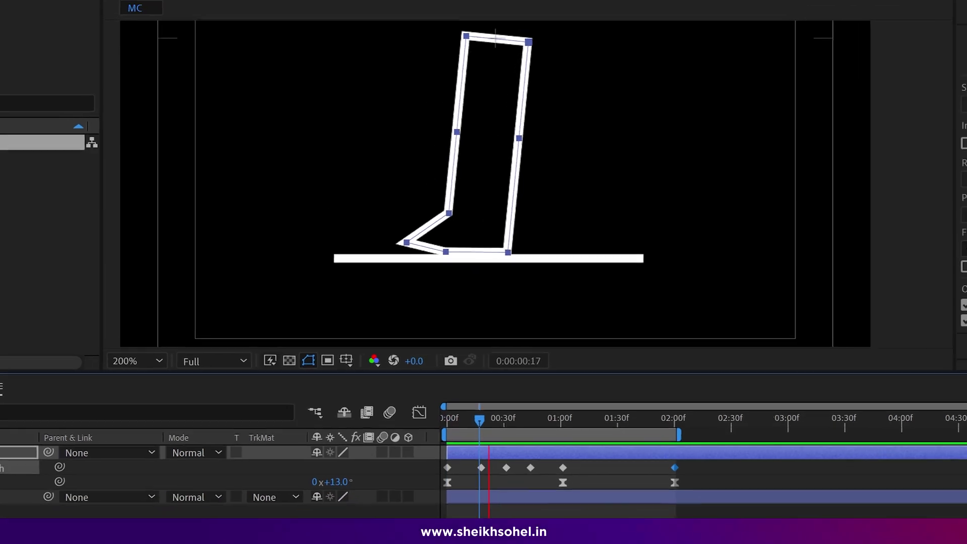
{"action": "key", "text": "space"}
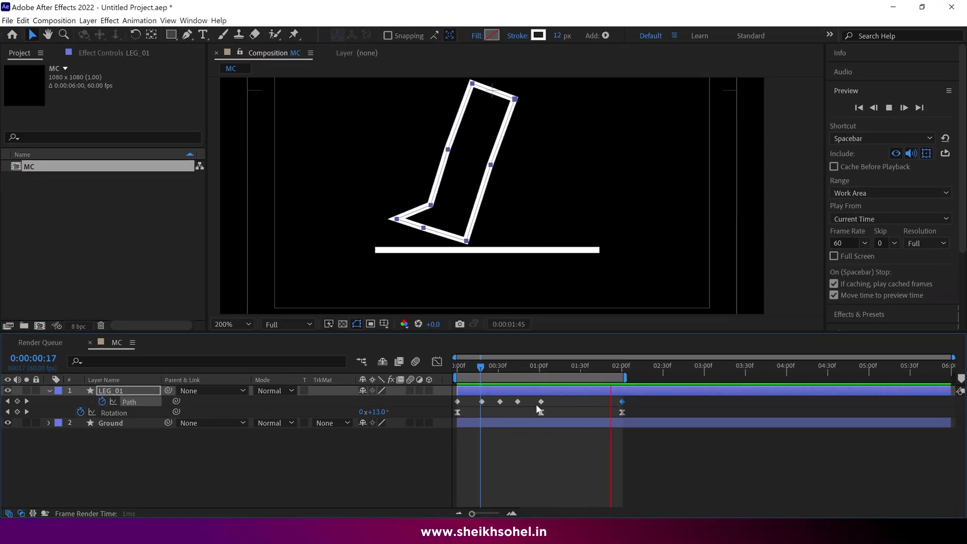
{"action": "key", "text": "space"}
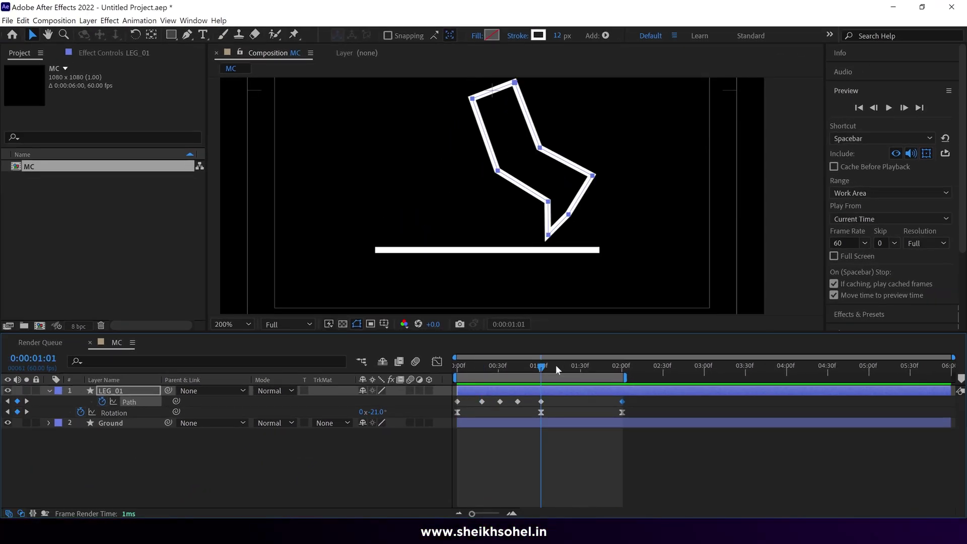
Copy the 0:00:01:01 Path keyframe to 0:00:01:21 and rotate the lower-leg vertices so the knee bends further and the foot lifts backward.
{"action": "left_click_drag", "start_coordinate": [555, 365], "coordinate": [582, 384]}
{"action": "left_click", "coordinate": [540, 401]}
{"action": "key", "text": "ctrl+c"}
{"action": "key", "text": "ctrl+v"}
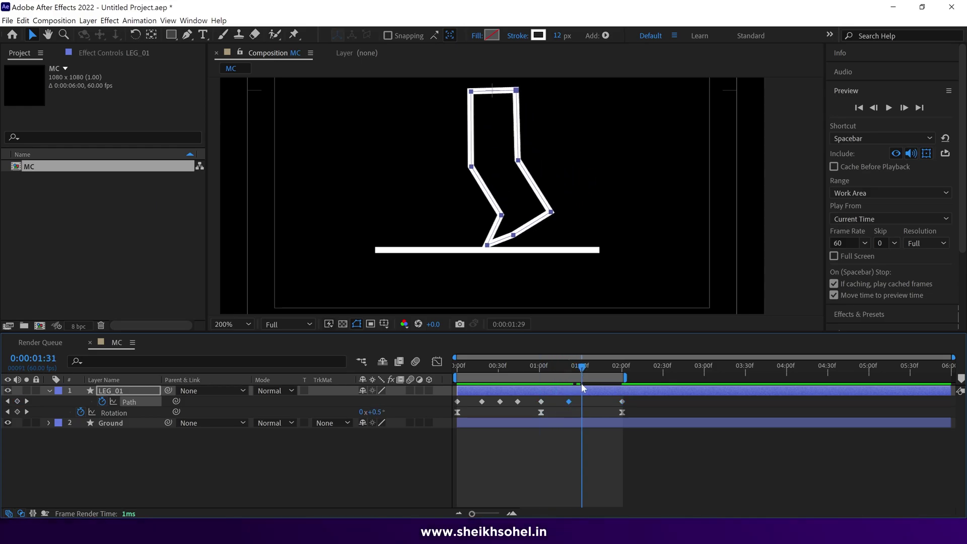
{"action": "left_click_drag", "start_coordinate": [594, 250], "coordinate": [473, 164]}
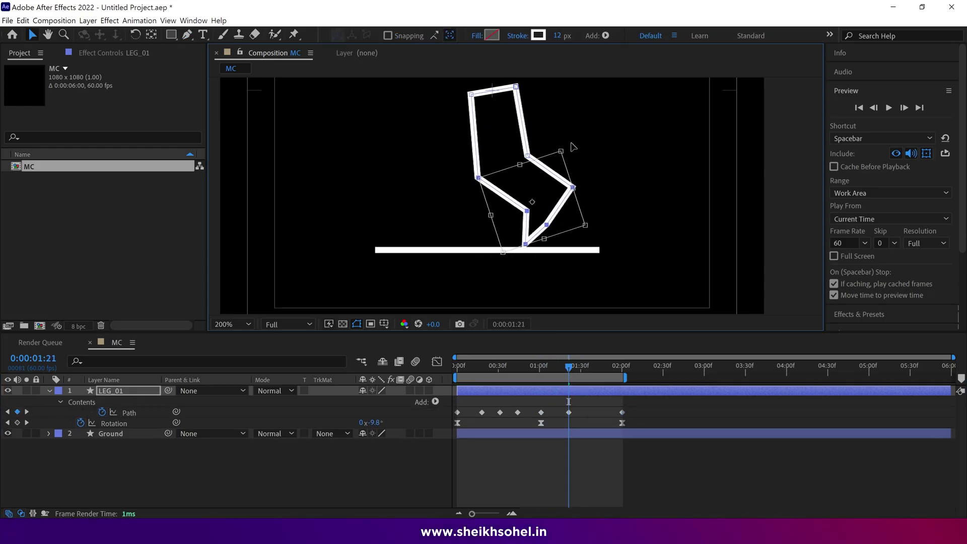
{"action": "left_click_drag", "start_coordinate": [573, 146], "coordinate": [577, 141]}
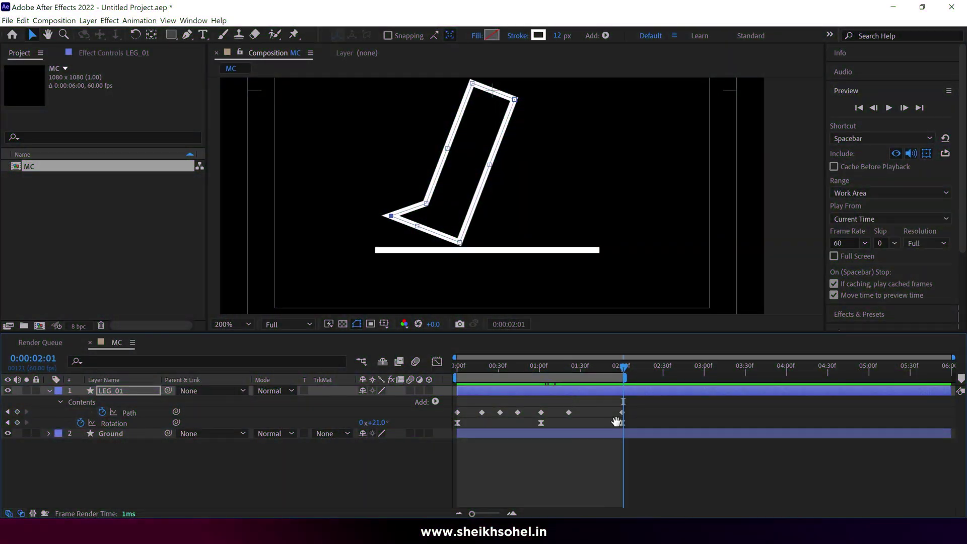
Show only LEG_01's keyframed properties and preview the walk cycle from 0:00:00:00.
{"action": "key", "text": "space"}
{"action": "key", "text": "space"}
{"action": "key", "text": "u"}
{"action": "key", "text": "u"}
{"action": "left_click", "coordinate": [546, 372]}
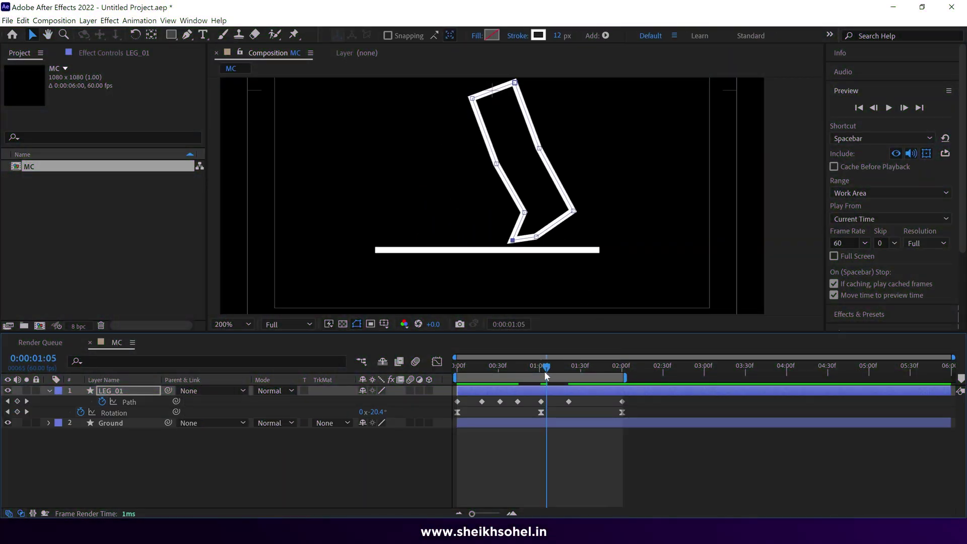
{"action": "key", "text": "Home"}
{"action": "key", "text": "space"}
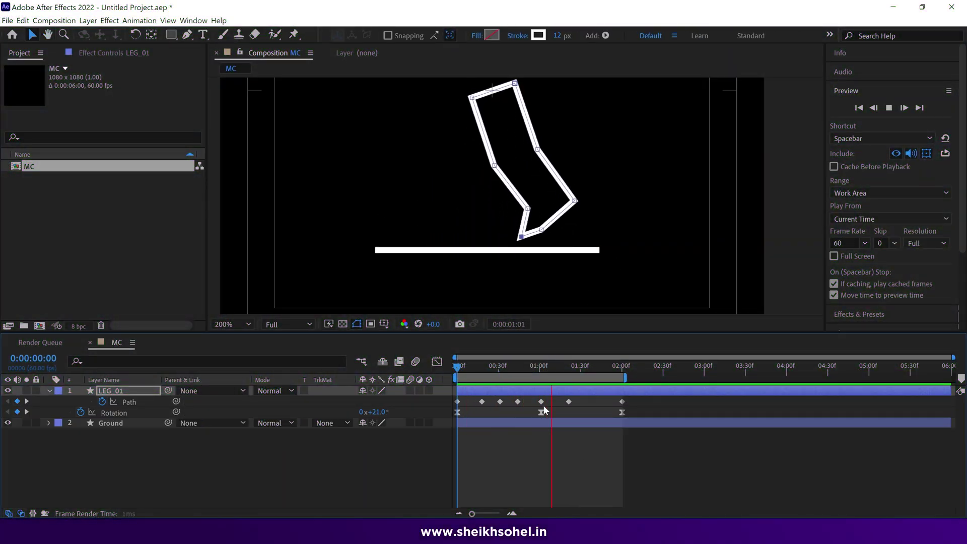
Apply Easy Ease to all LEG_01 Path keyframes and extend the work area close to the composition's end.
{"action": "left_click_drag", "start_coordinate": [620, 403], "coordinate": [433, 399]}
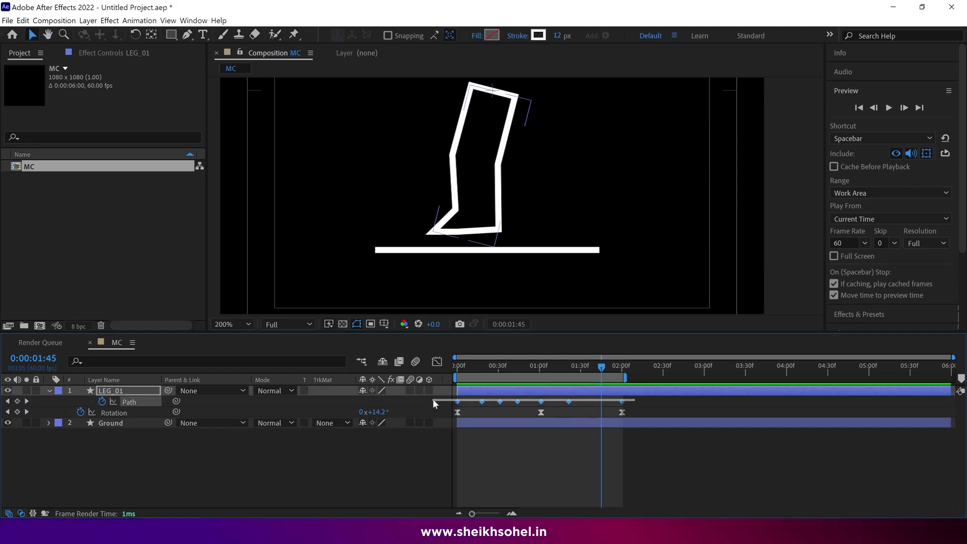
{"action": "key", "text": "space"}
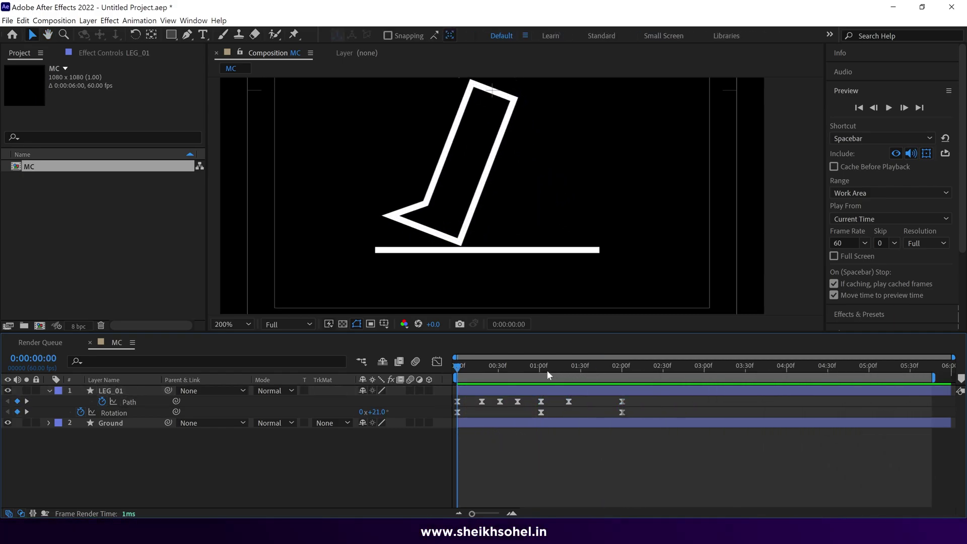
{"action": "left_click_drag", "start_coordinate": [546, 370], "coordinate": [498, 373]}
{"action": "left_click_drag", "start_coordinate": [638, 401], "coordinate": [565, 401]}
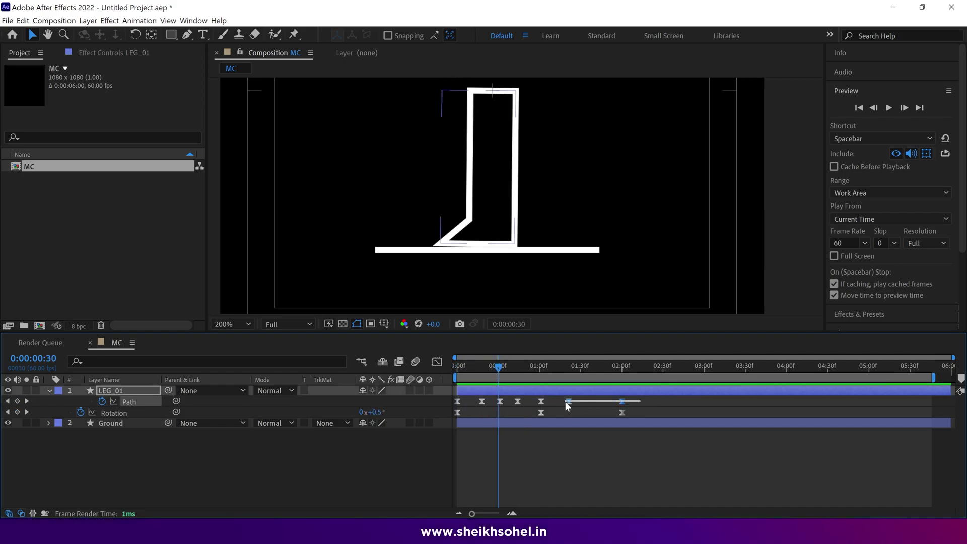
Add the expression loopOutDuration(type = "cycle", duration = 0) to LEG_01's Rotation and preview the repeating swing.
{"action": "left_click", "coordinate": [122, 413]}
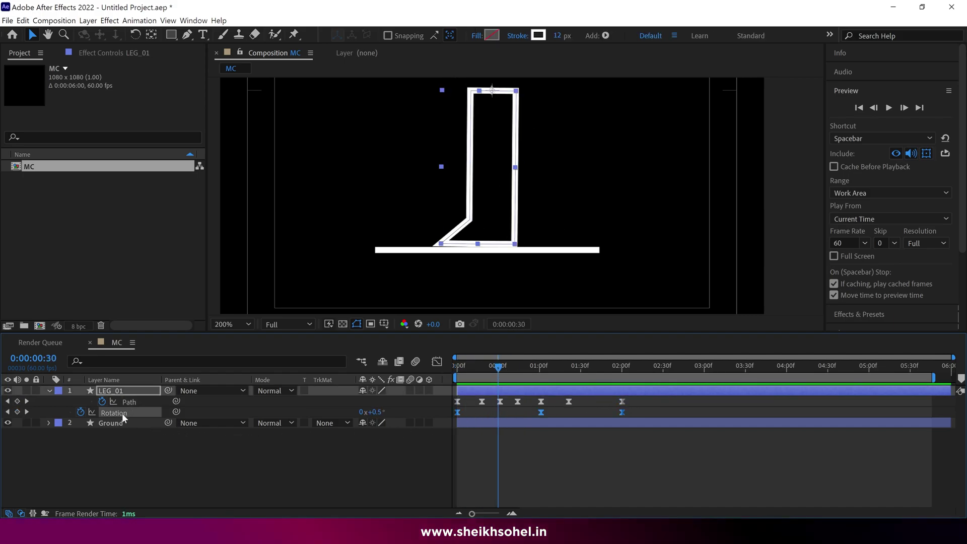
{"action": "left_click", "coordinate": [80, 412], "text": "alt"}
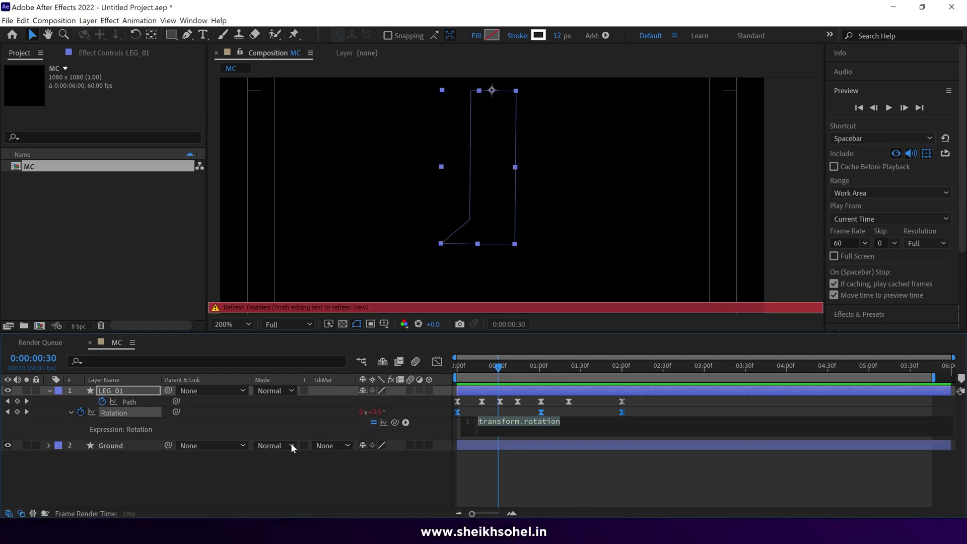
{"action": "left_click", "coordinate": [406, 423]}
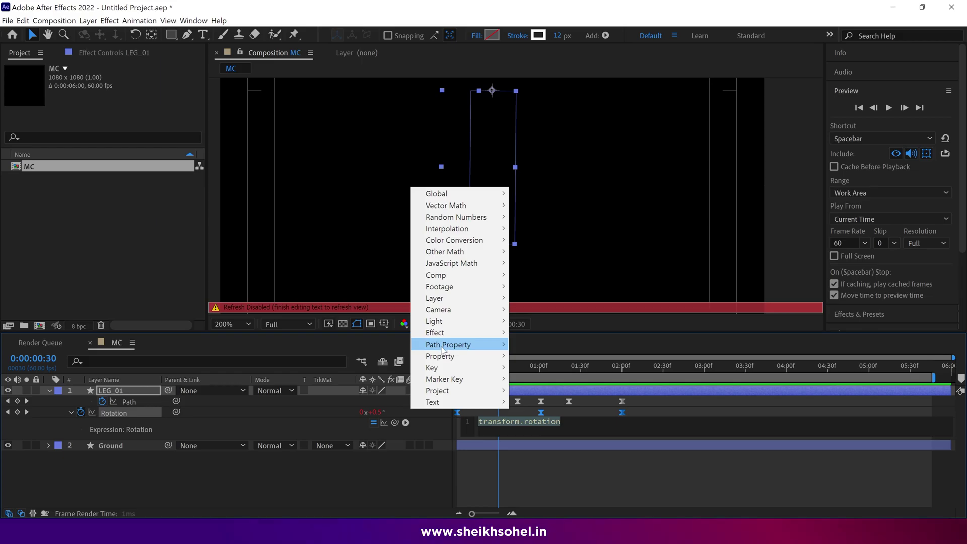
{"action": "mouse_move", "coordinate": [441, 356]}
{"action": "left_click", "coordinate": [551, 258]}
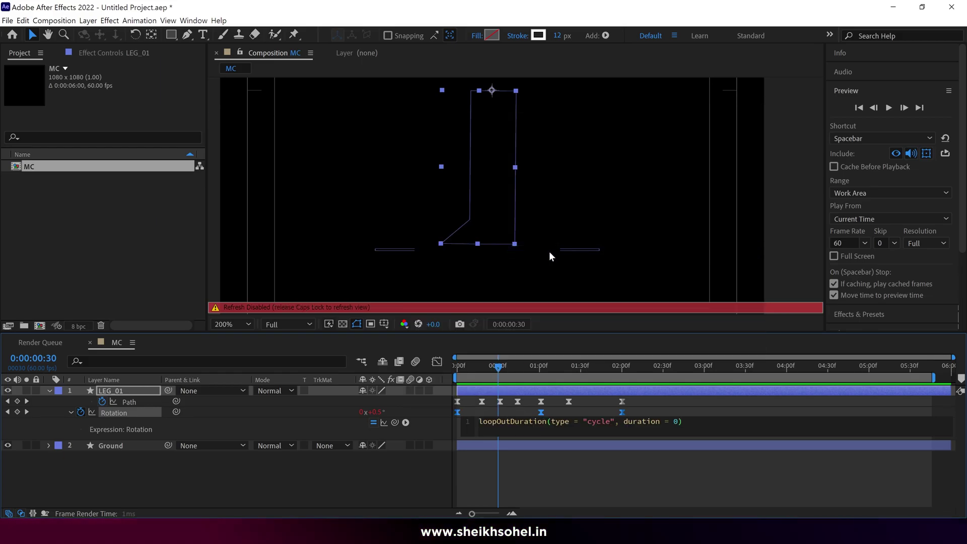
{"action": "left_click", "coordinate": [545, 391]}
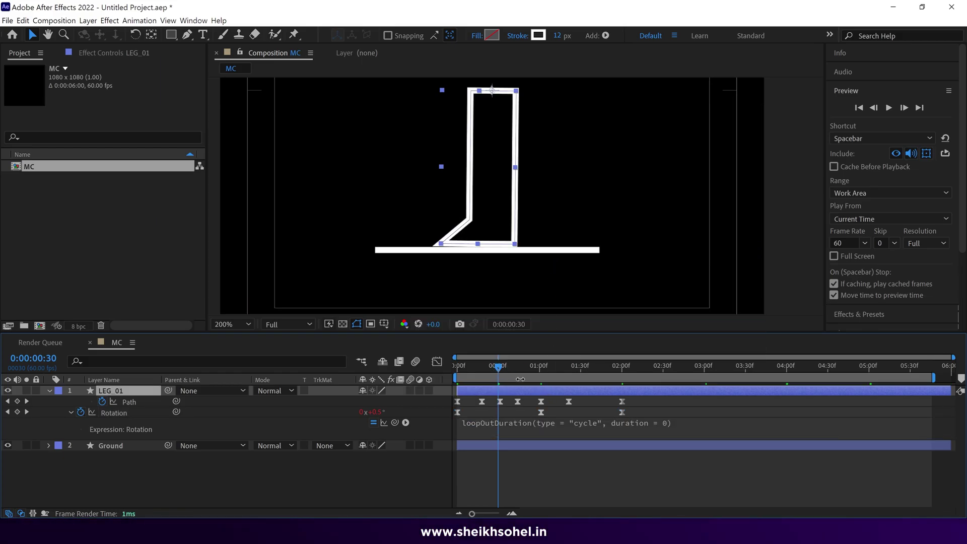
{"action": "key", "text": "space"}
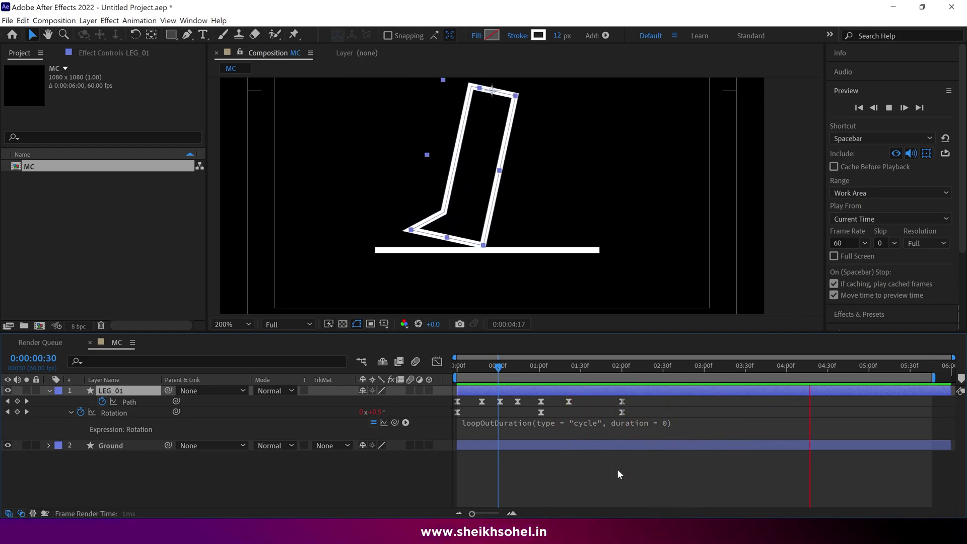
Examine LEG_01's Path keyframes and advance frame by frame from 0:00:00:00 to 0:00:00:18, watching how the foot shape changes.
{"action": "left_click", "coordinate": [605, 363]}
{"action": "left_click_drag", "start_coordinate": [604, 364], "coordinate": [473, 404]}
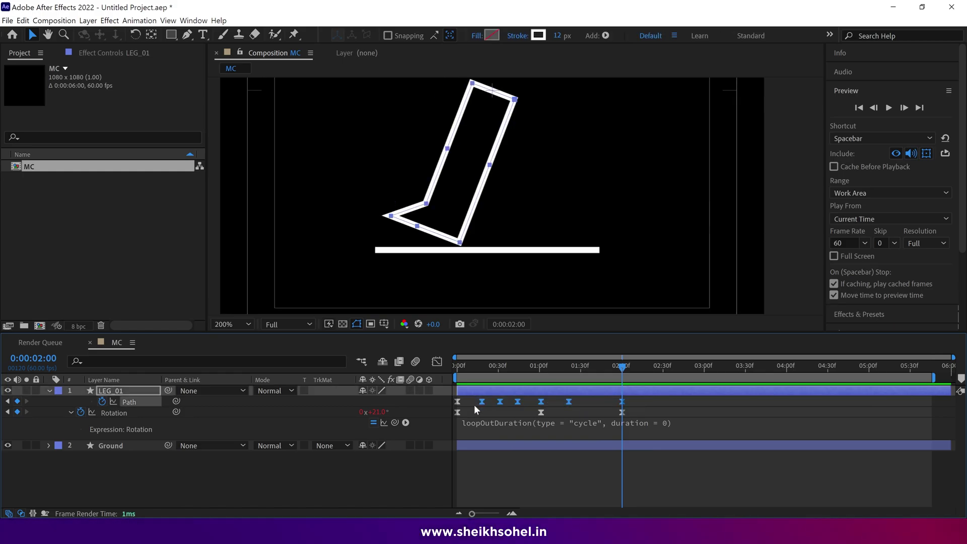
{"action": "left_click_drag", "start_coordinate": [484, 372], "coordinate": [453, 399]}
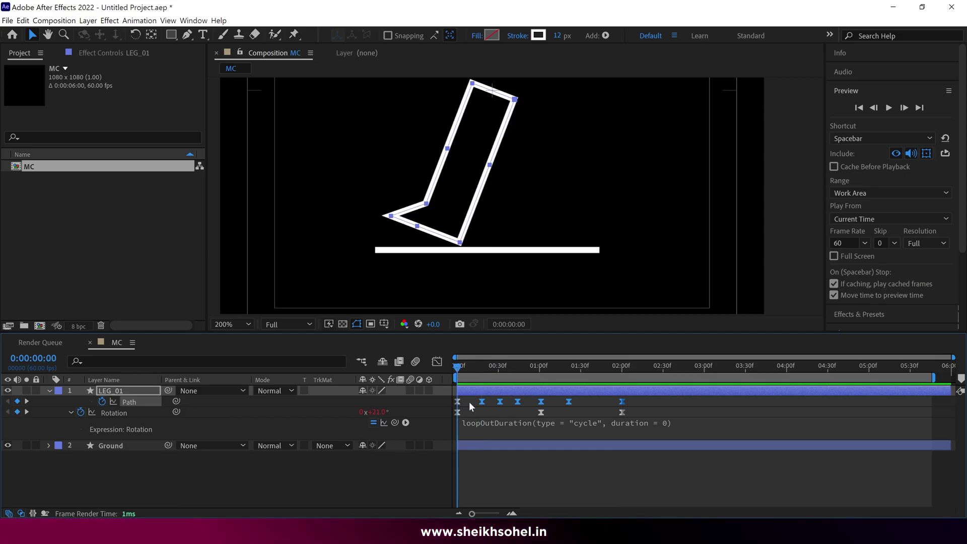
{"action": "left_click", "coordinate": [904, 108]}
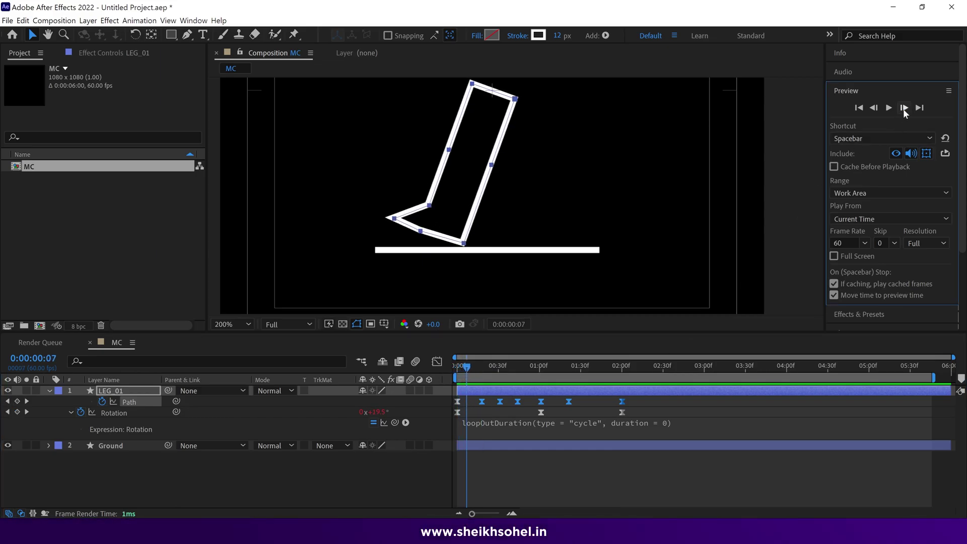
{"action": "left_click", "coordinate": [905, 107]}
{"action": "left_click", "coordinate": [904, 108]}
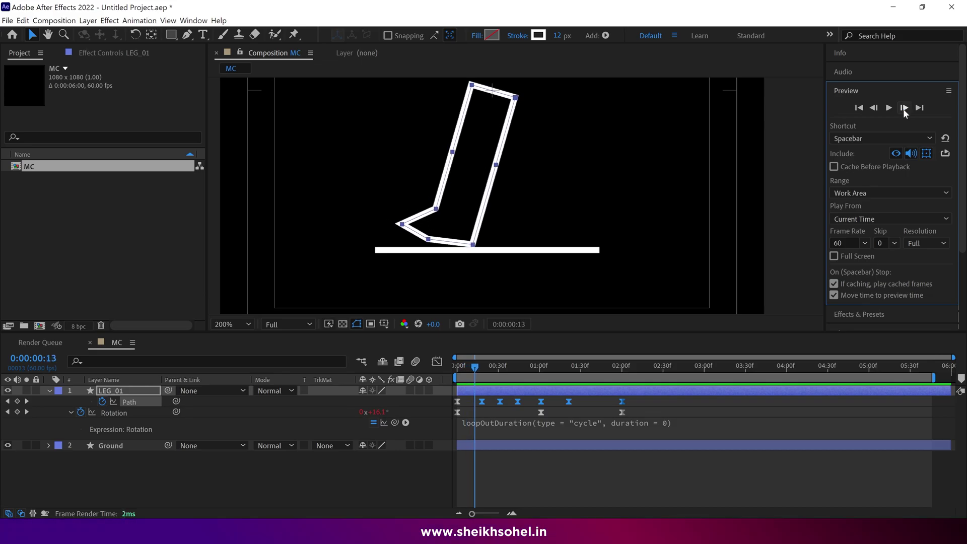
{"action": "left_click", "coordinate": [904, 108]}
{"action": "left_click", "coordinate": [904, 108]}
{"action": "left_click", "coordinate": [904, 108]}
{"action": "left_click", "coordinate": [904, 108]}
{"action": "left_click", "coordinate": [904, 108]}
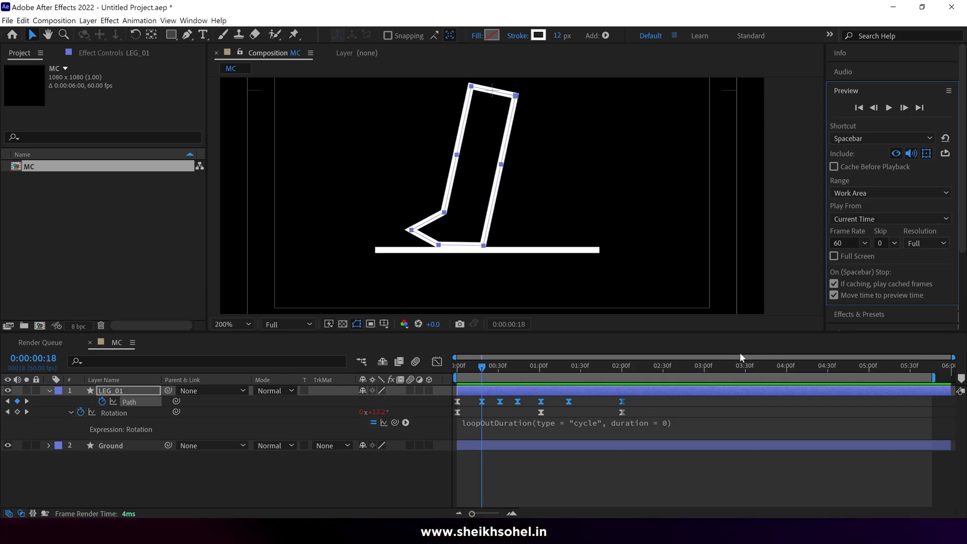
Advance frame by frame from 0:00:02:00 to 0:00:02:18 to compare the foot shape with the first cycle.
{"action": "left_click", "coordinate": [628, 373]}
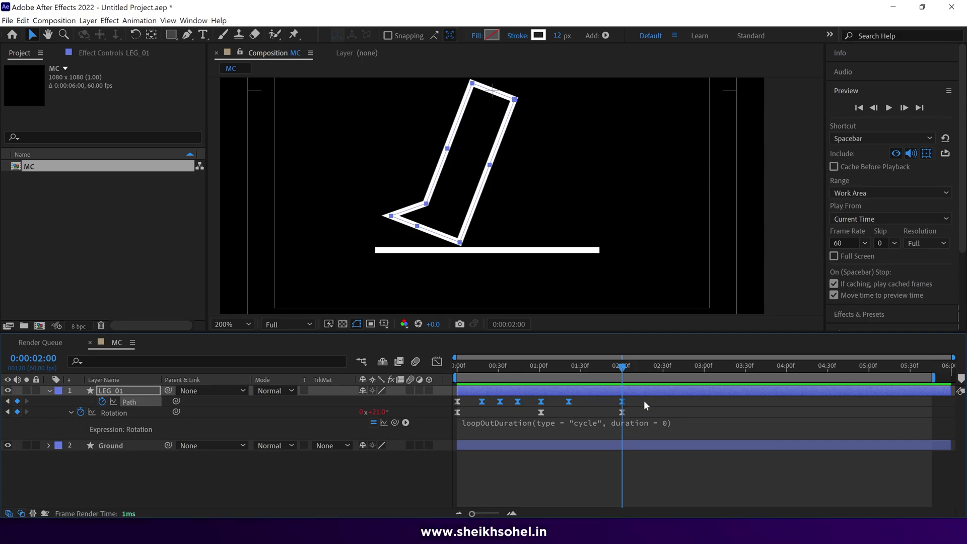
{"action": "left_click", "coordinate": [905, 110]}
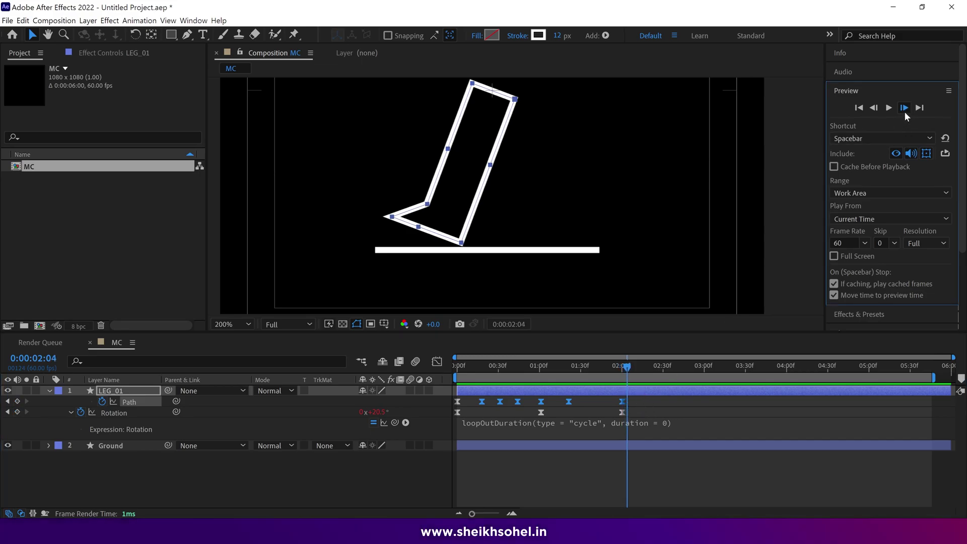
{"action": "left_click", "coordinate": [905, 111]}
{"action": "left_click", "coordinate": [904, 111]}
{"action": "left_click", "coordinate": [905, 111]}
{"action": "left_click", "coordinate": [904, 111]}
{"action": "left_click", "coordinate": [905, 111]}
{"action": "left_click", "coordinate": [904, 111]}
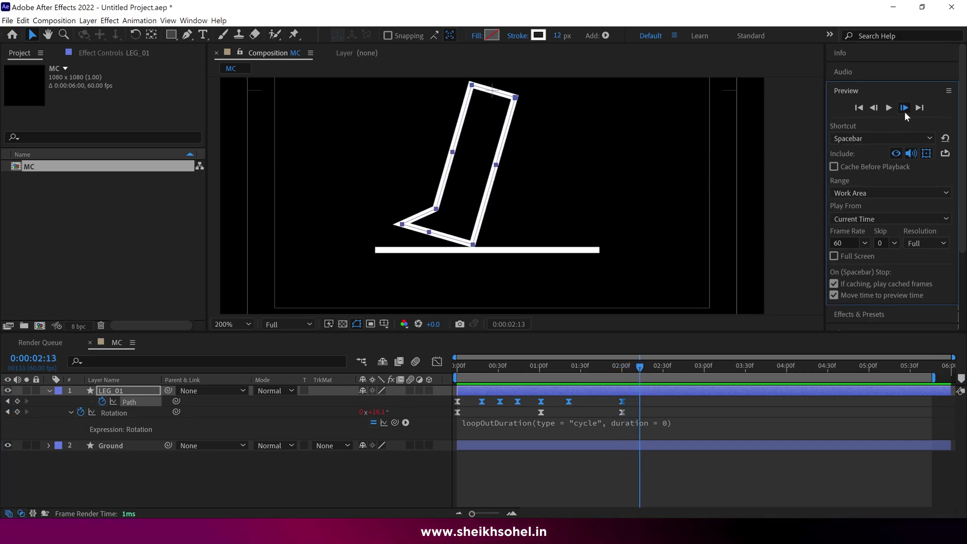
{"action": "left_click", "coordinate": [904, 111]}
{"action": "left_click", "coordinate": [905, 111]}
{"action": "left_click", "coordinate": [905, 110]}
{"action": "left_click", "coordinate": [905, 111]}
{"action": "left_click", "coordinate": [669, 397]}
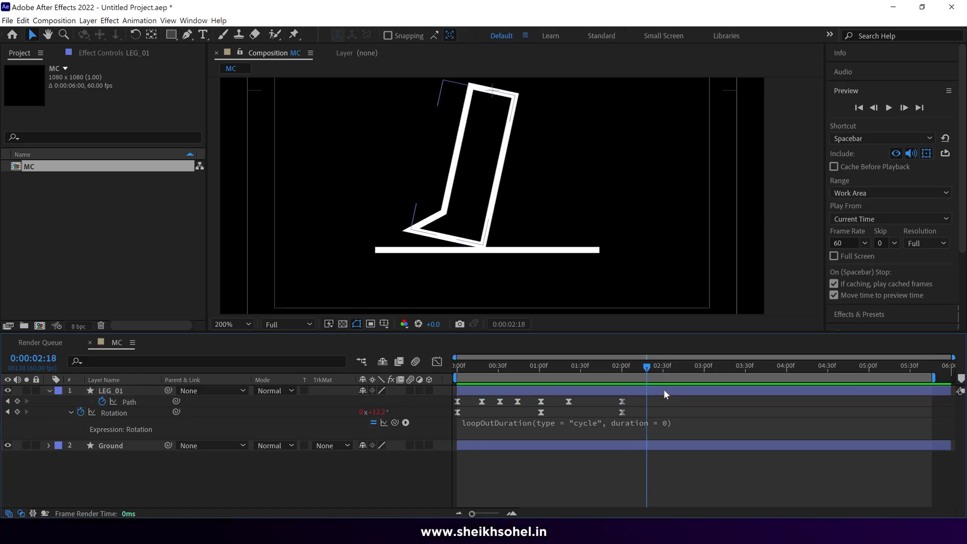
Paste the copied LEG_01 Path keyframes at 0:00:02:18 and preview the repeated foot motion.
{"action": "left_click", "coordinate": [664, 389]}
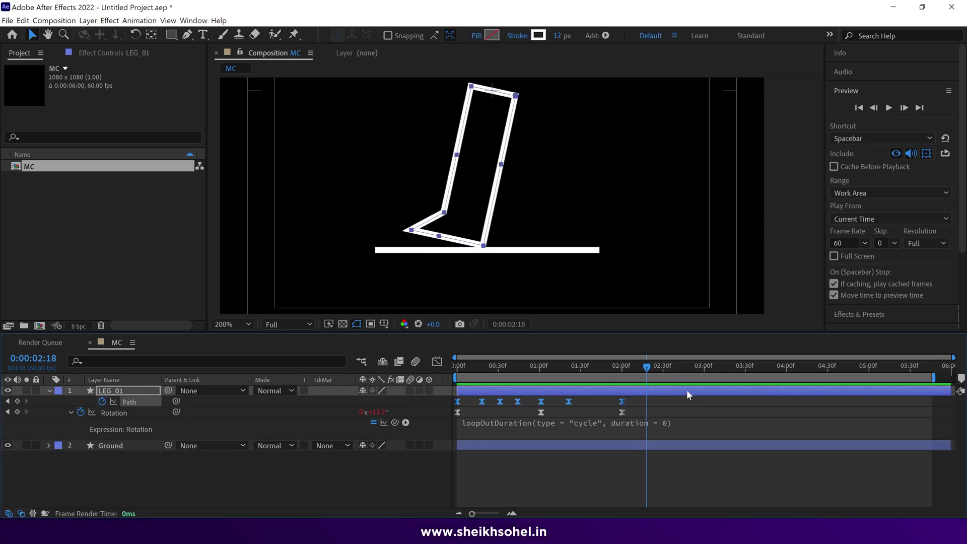
{"action": "key", "text": "ctrl+v"}
{"action": "key", "text": "space"}
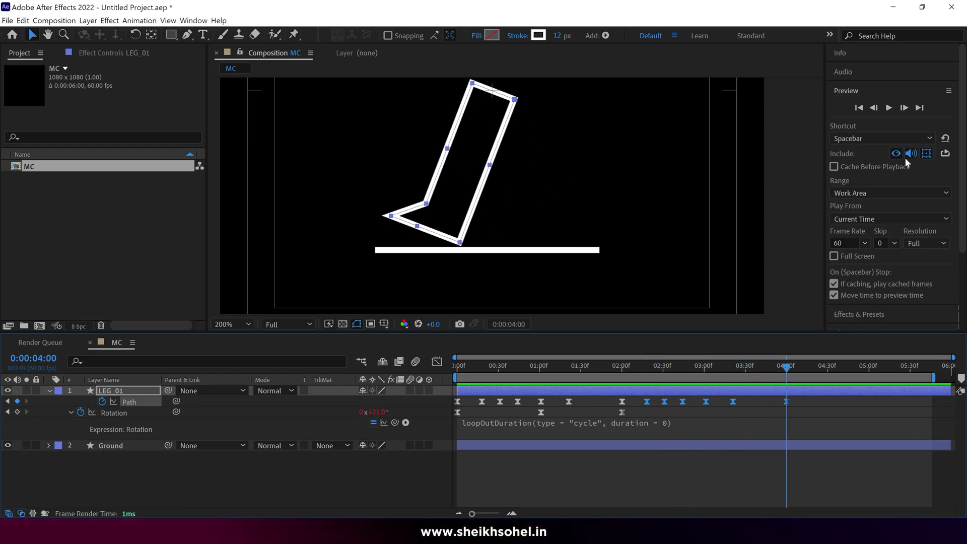
Advance frame by frame from 0:00:04:00 to 0:00:04:18 and paste the copied Path keyframes onto LEG_01 there.
{"action": "left_click", "coordinate": [904, 108]}
{"action": "left_click", "coordinate": [905, 108]}
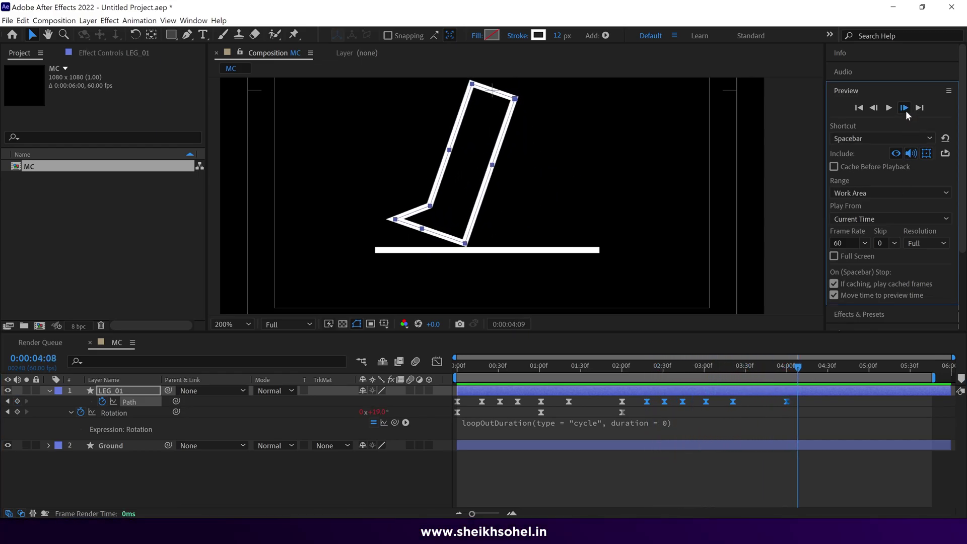
{"action": "left_click", "coordinate": [905, 108]}
{"action": "left_click", "coordinate": [904, 107]}
{"action": "left_click", "coordinate": [905, 107]}
{"action": "left_click", "coordinate": [904, 108]}
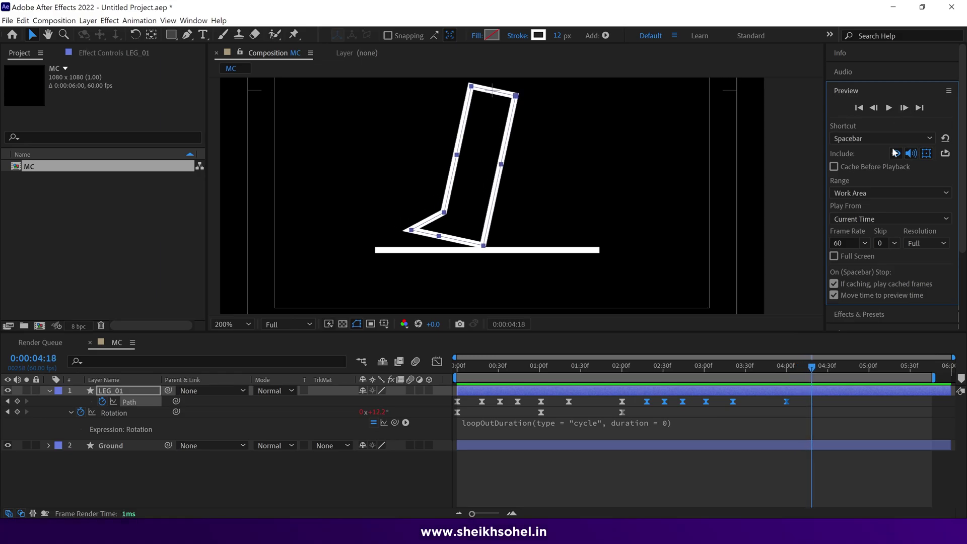
{"action": "left_click", "coordinate": [816, 392]}
{"action": "left_click", "coordinate": [132, 414]}
{"action": "key", "text": "ctrl+v"}
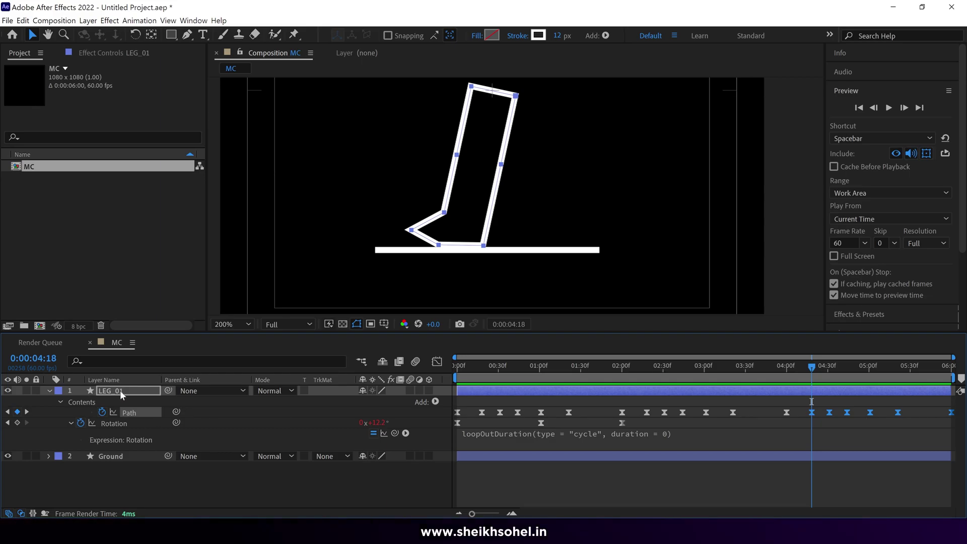
Duplicate the LEG_01 layer, reveal the copy's keyframes and shift the copy to start at 0:00:01:00.
{"action": "key", "text": "ctrl+d"}
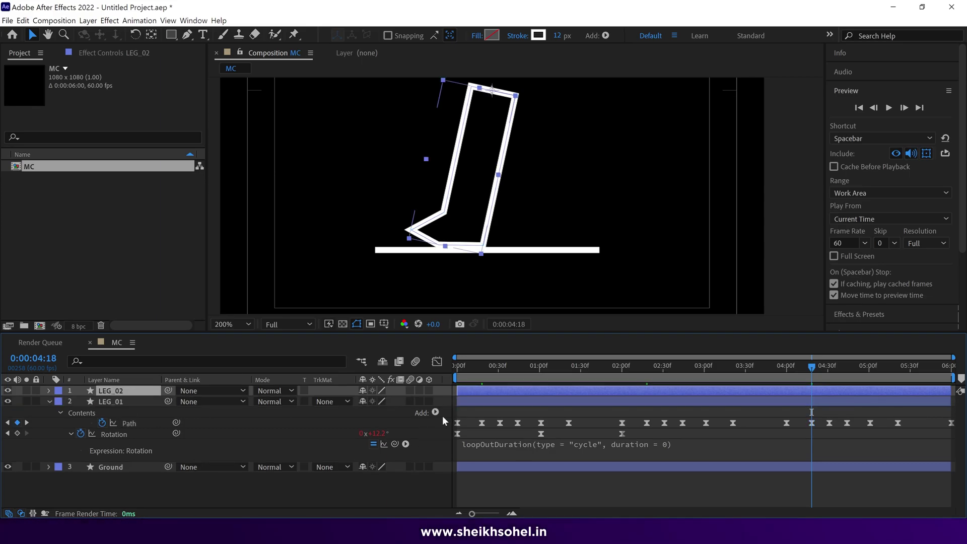
{"action": "key", "text": "u"}
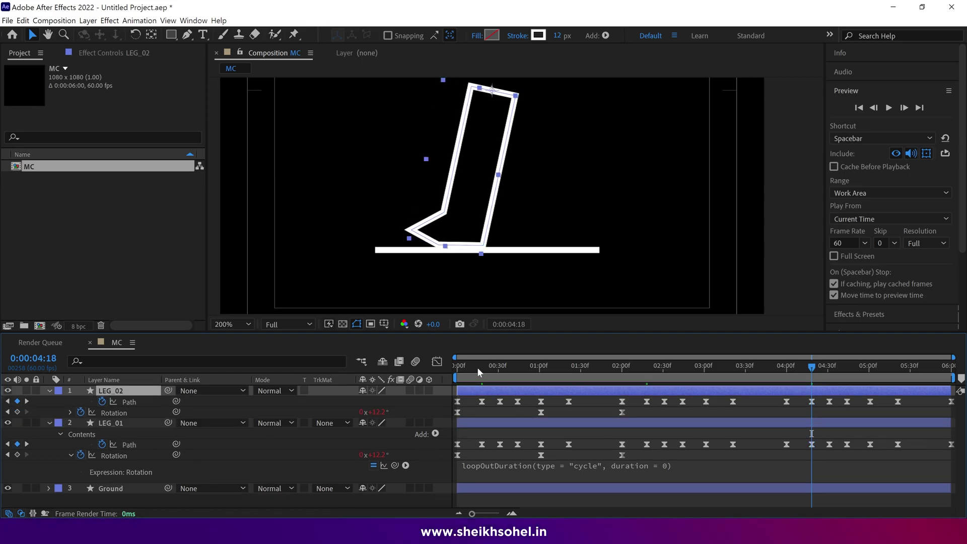
{"action": "left_click_drag", "start_coordinate": [477, 369], "coordinate": [540, 373]}
{"action": "left_click_drag", "start_coordinate": [485, 390], "coordinate": [454, 383]}
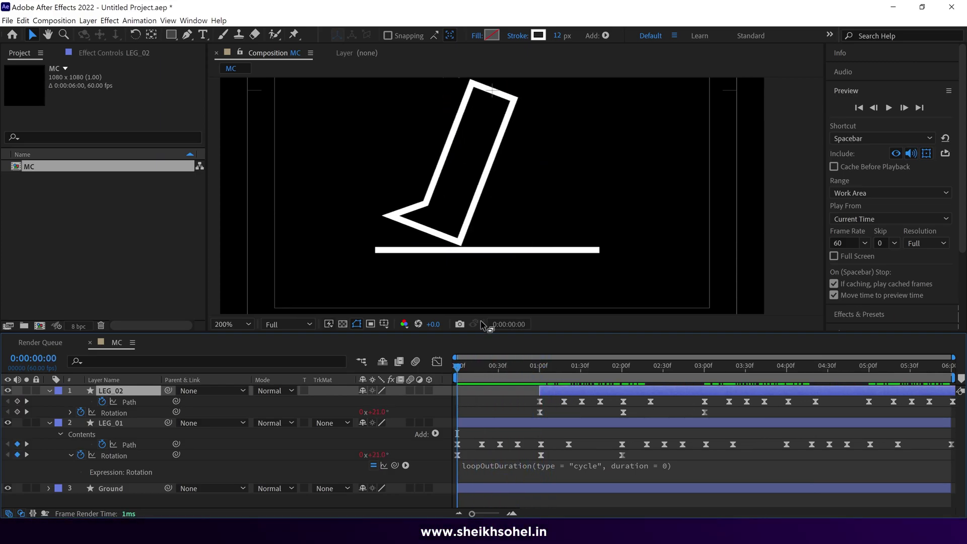
Preview both legs walking, set the work area to begin at about 0:00:01:00 and play the cycle again.
{"action": "key", "text": "comma"}
{"action": "key", "text": "space"}
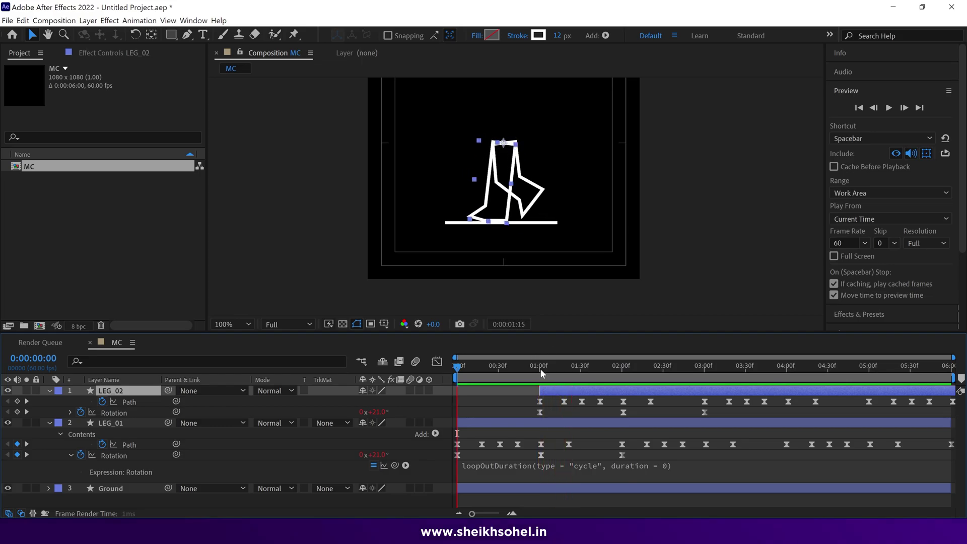
{"action": "left_click", "coordinate": [540, 367]}
{"action": "key", "text": "space"}
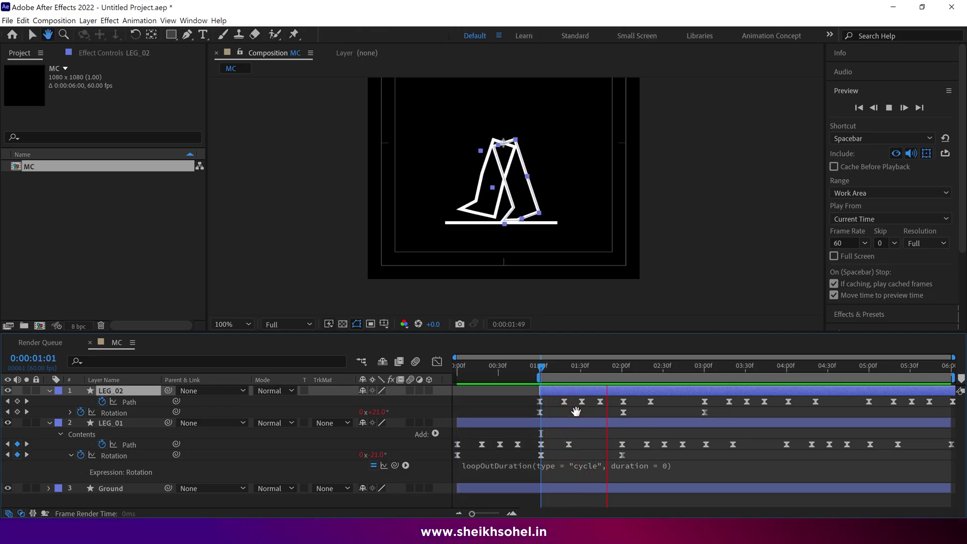
{"action": "key", "text": "space"}
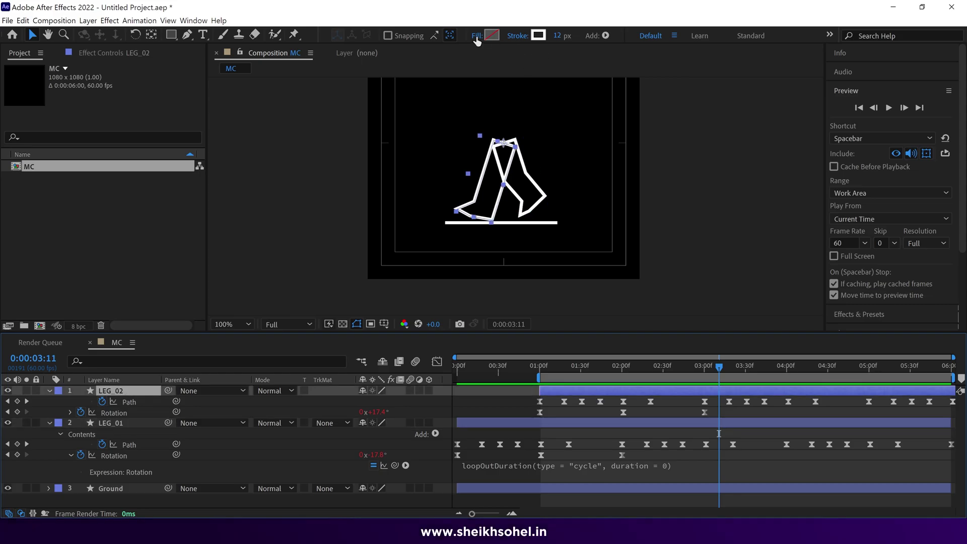
Give the LEG_02 shape a solid black fill and preview the walk cycle.
{"action": "left_click", "coordinate": [476, 36]}
{"action": "left_click", "coordinate": [267, 220]}
{"action": "left_click", "coordinate": [491, 35]}
{"action": "left_click", "coordinate": [119, 223]}
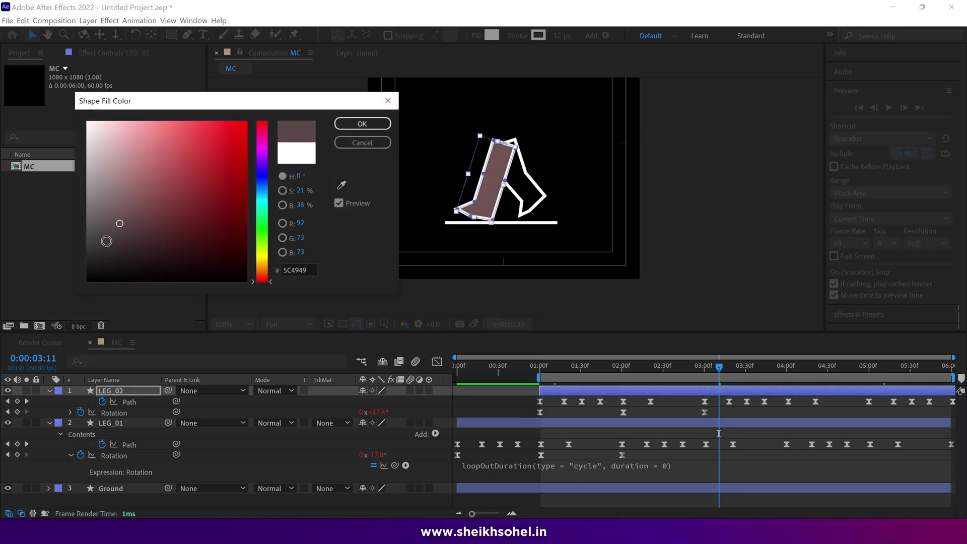
{"action": "left_click", "coordinate": [363, 124]}
{"action": "key", "text": "space"}
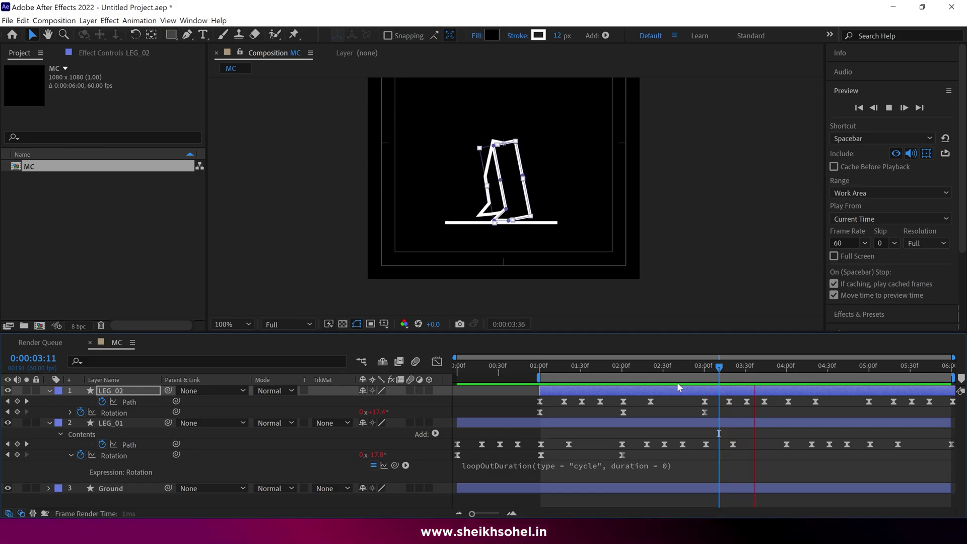